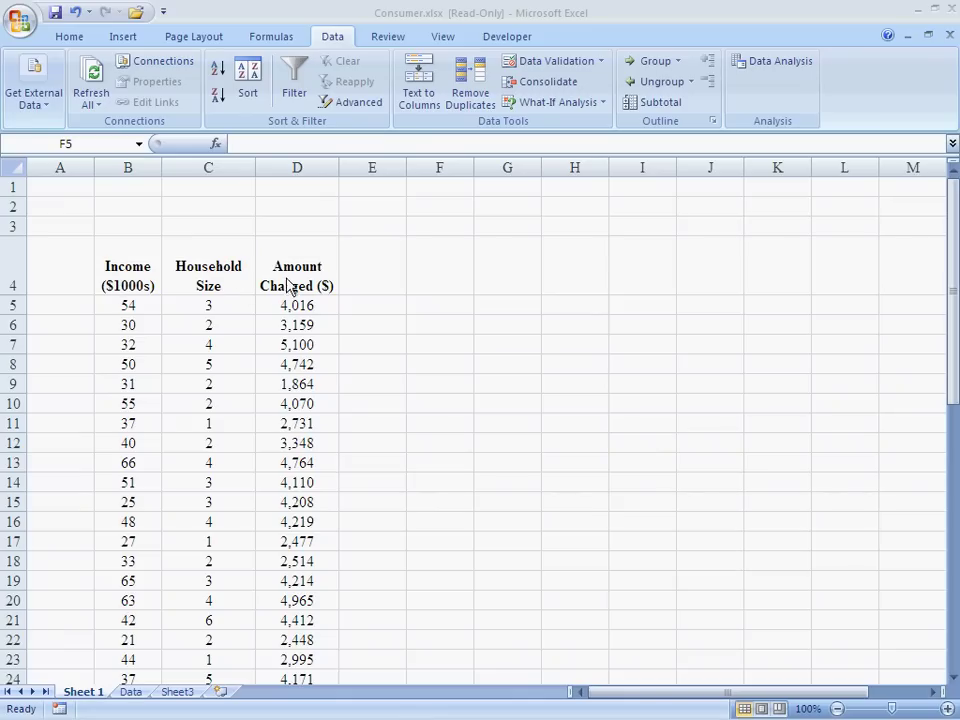
Select the Amount Charged column and the first data row
click(295, 168)
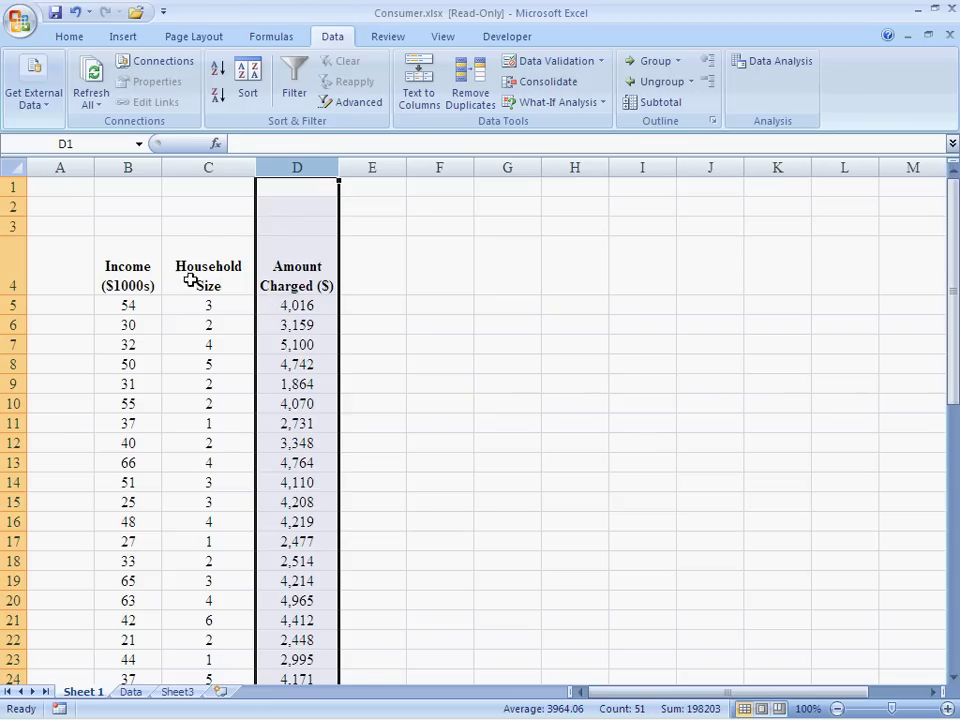
click(50, 310)
click(15, 305)
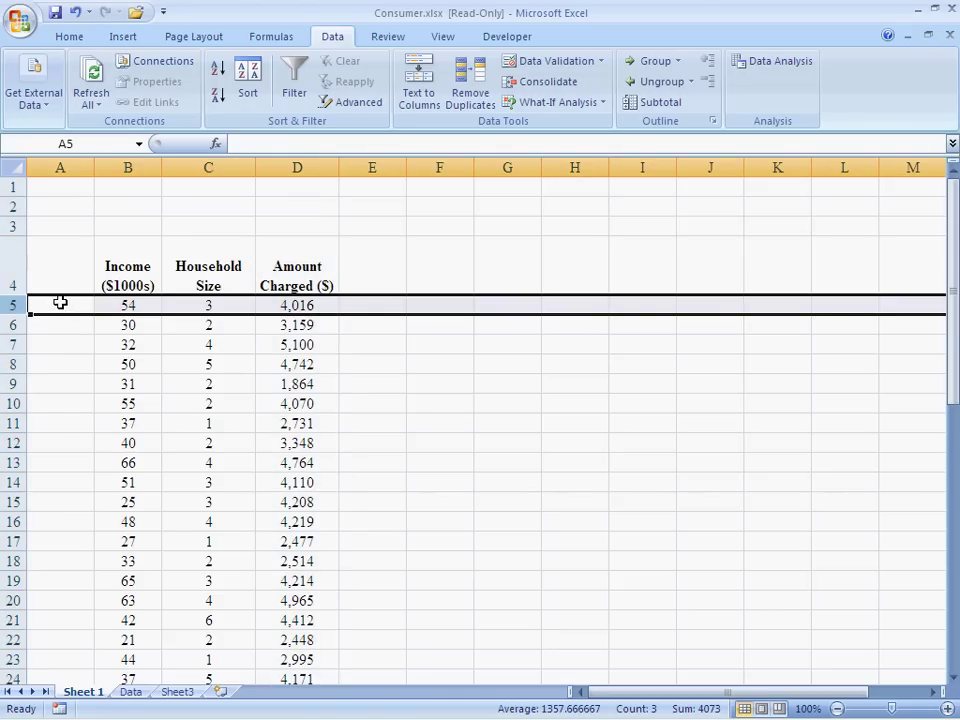
Label A5 with a surname and review row 5's Income, Household Size and Amount Charged values
click(50, 305)
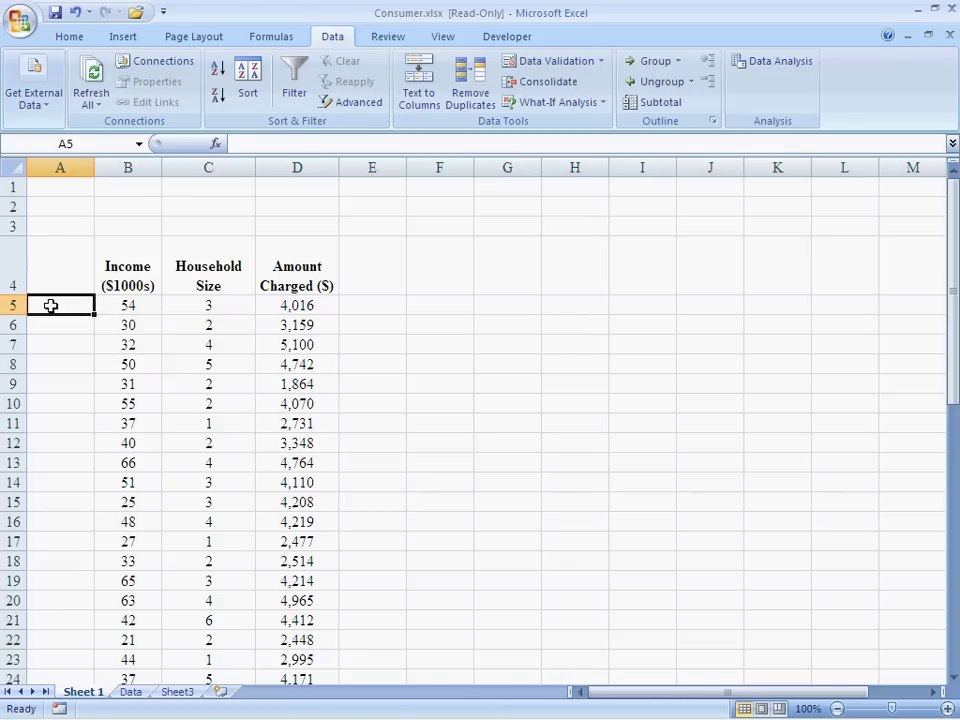
text(SM)
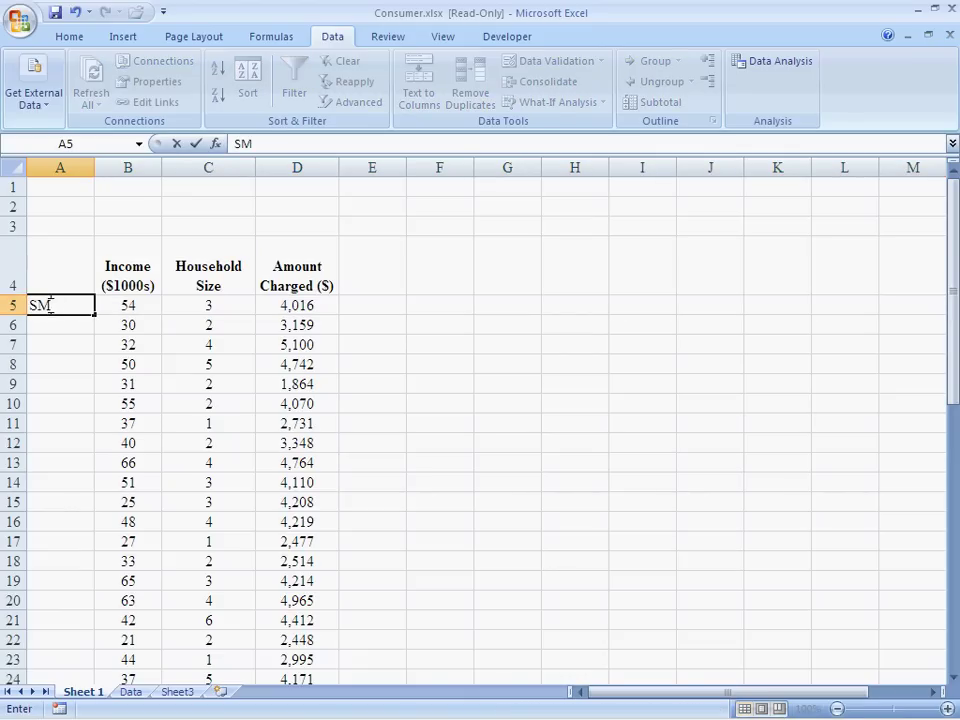
text(ITH)
click(137, 308)
click(215, 308)
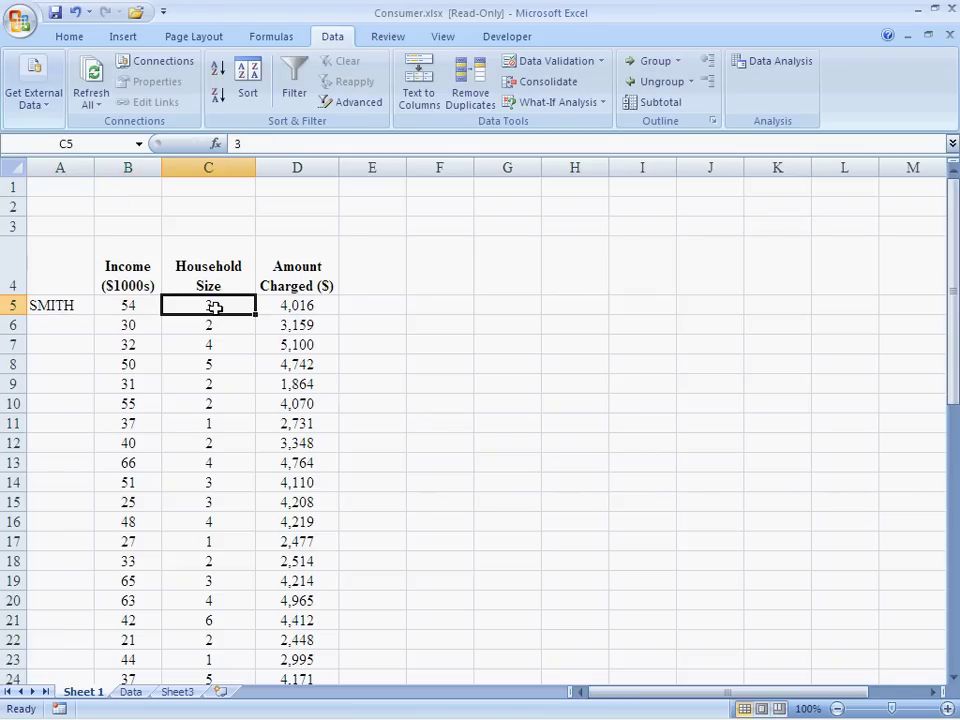
click(308, 306)
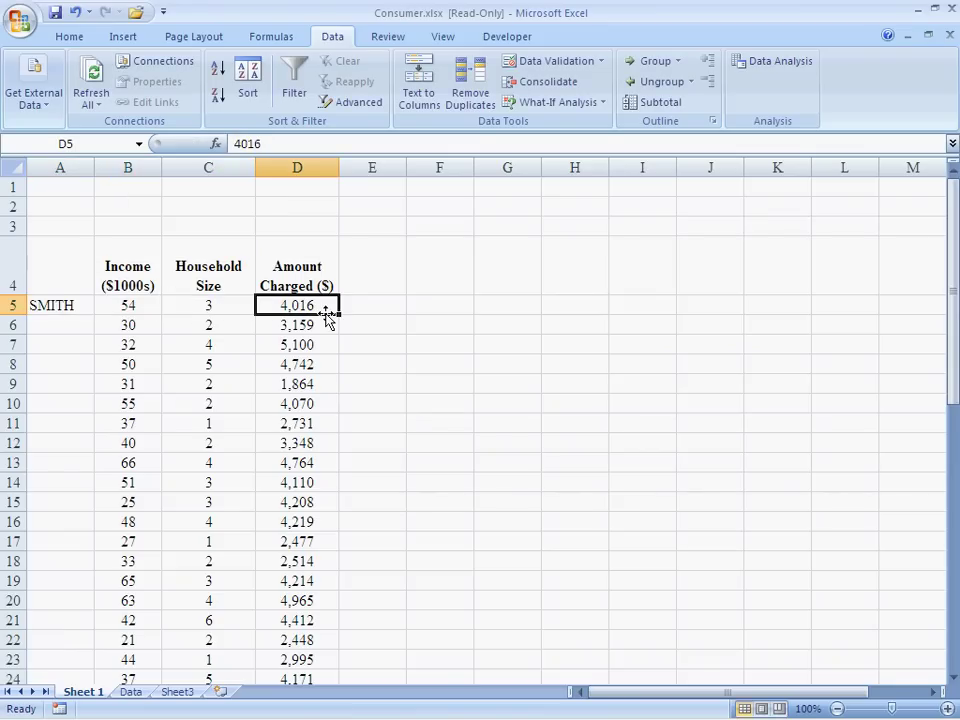
click(466, 311)
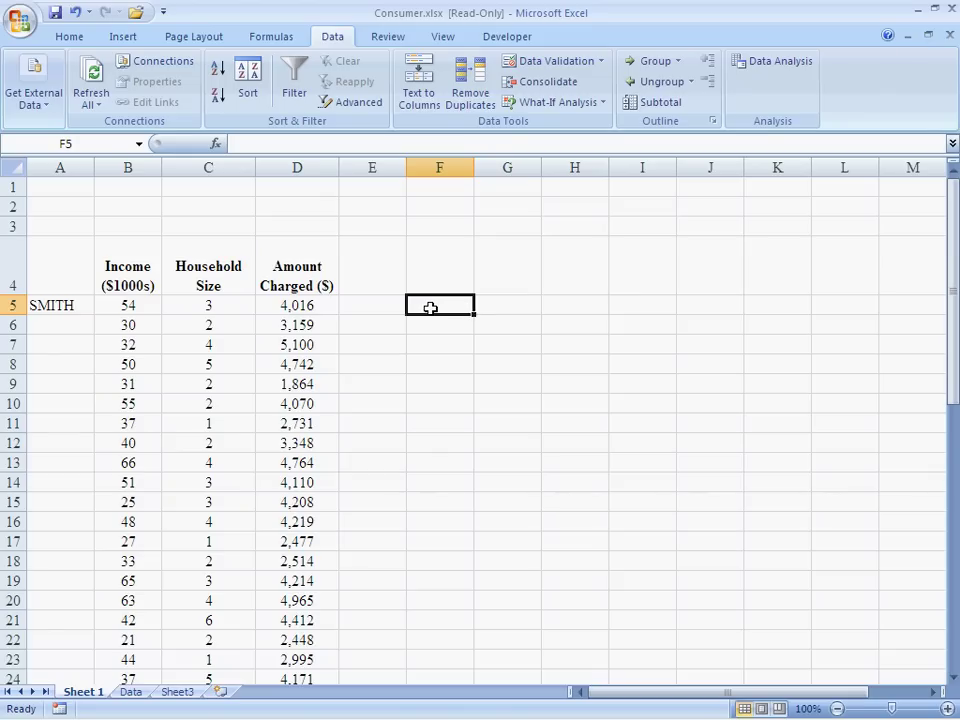
Use CORREL for Amount Charged vs household size (0.752843) in F5 and vs income (0.630974) in F6
text(=c)
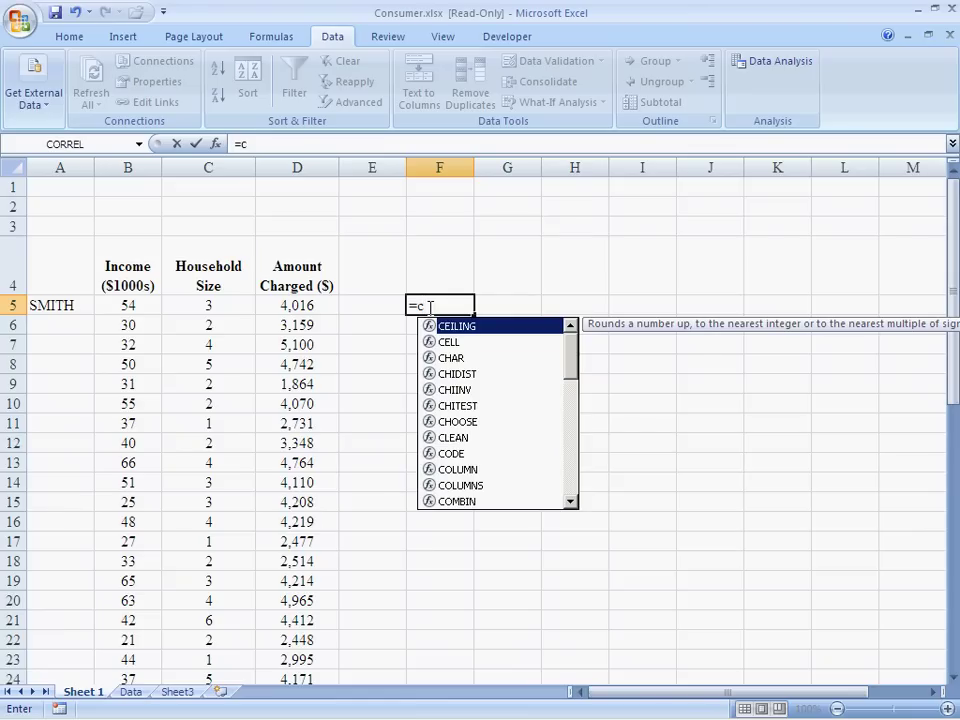
text(orrel)
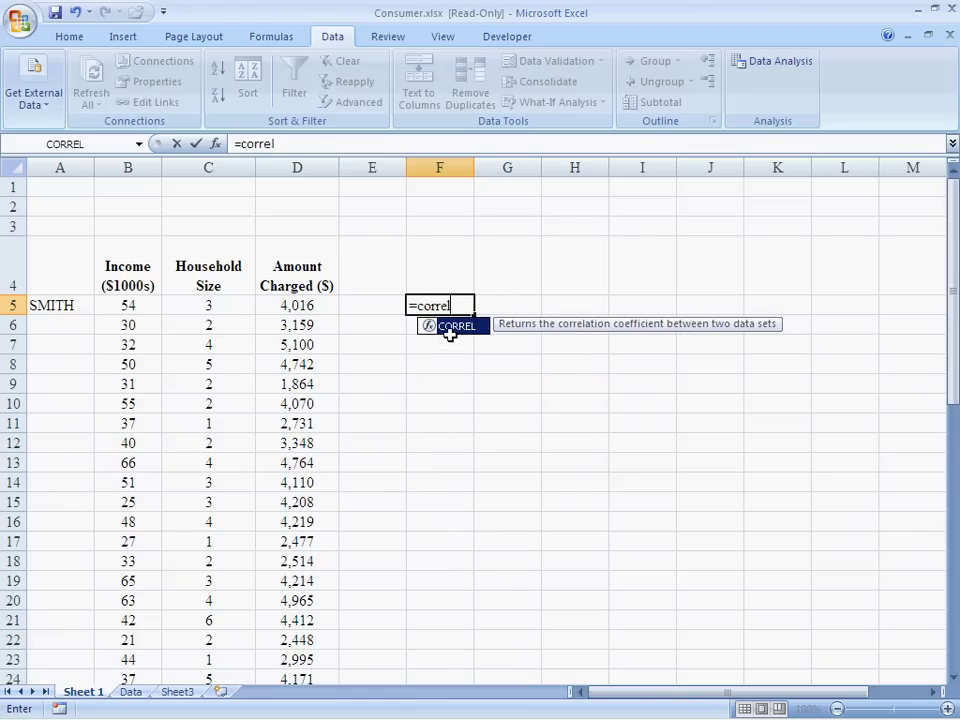
double_click(450, 334)
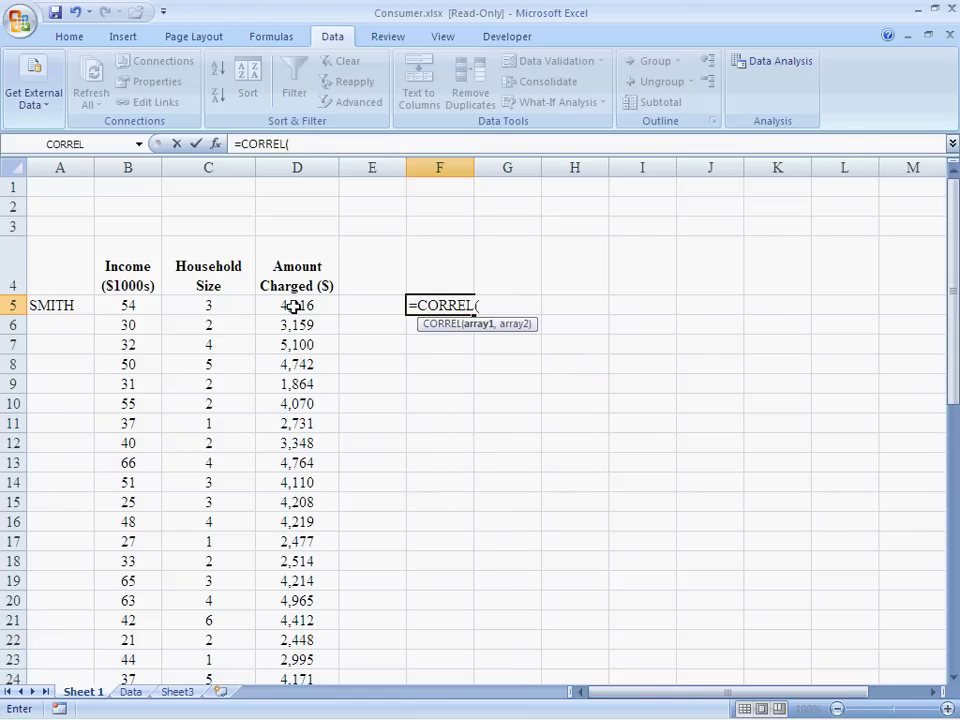
drag(294, 305, 291, 634)
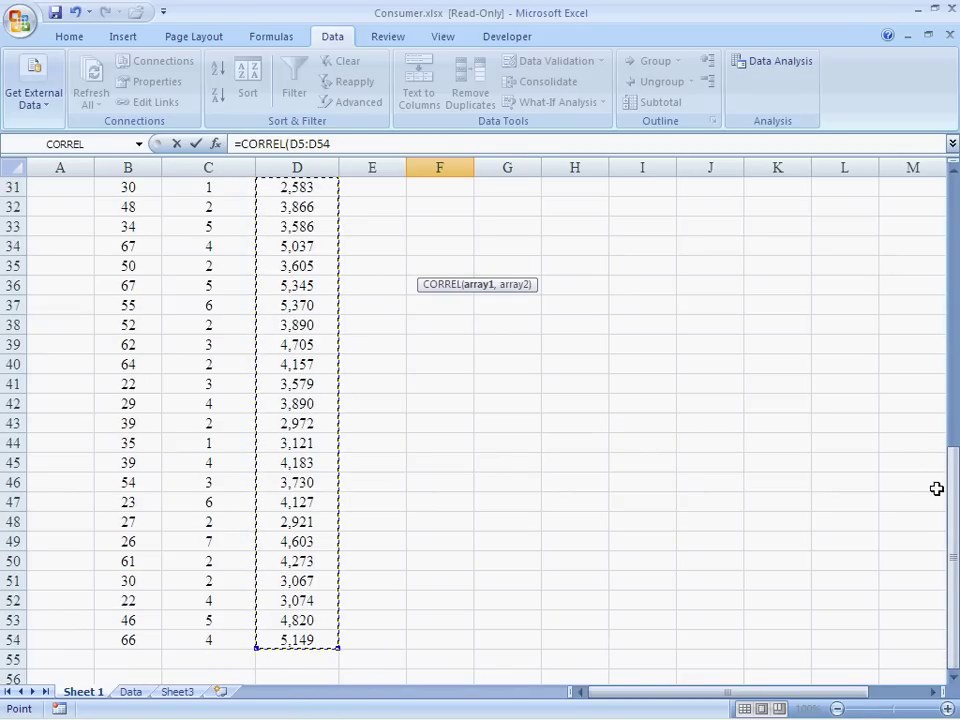
drag(949, 491, 917, 229)
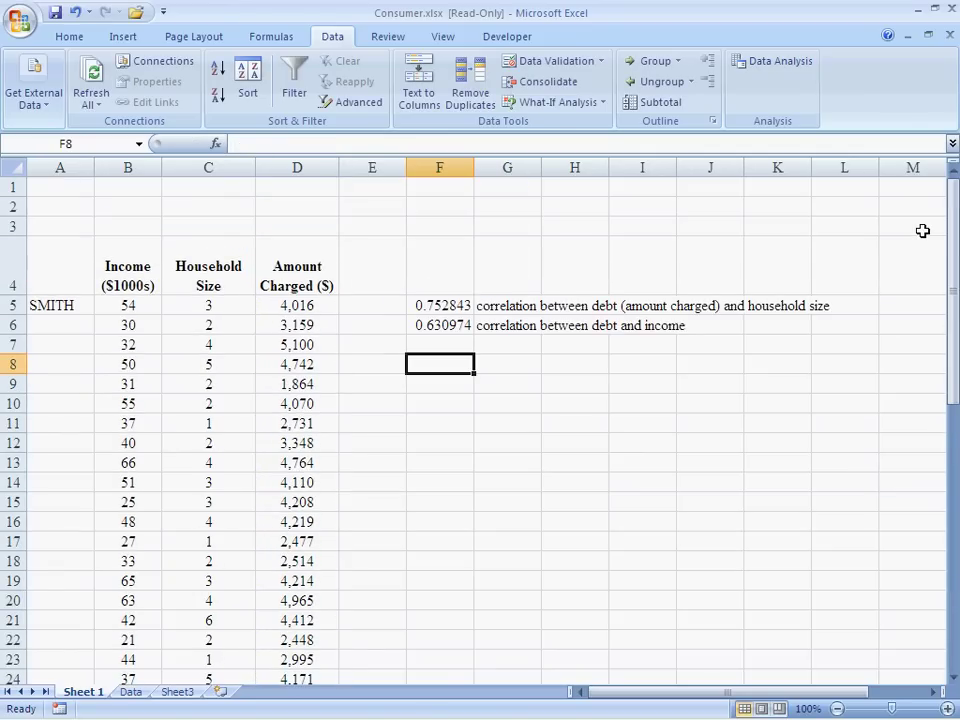
Compare the household size and income CORREL formulas in F5 and F6
click(453, 310)
click(450, 325)
click(450, 307)
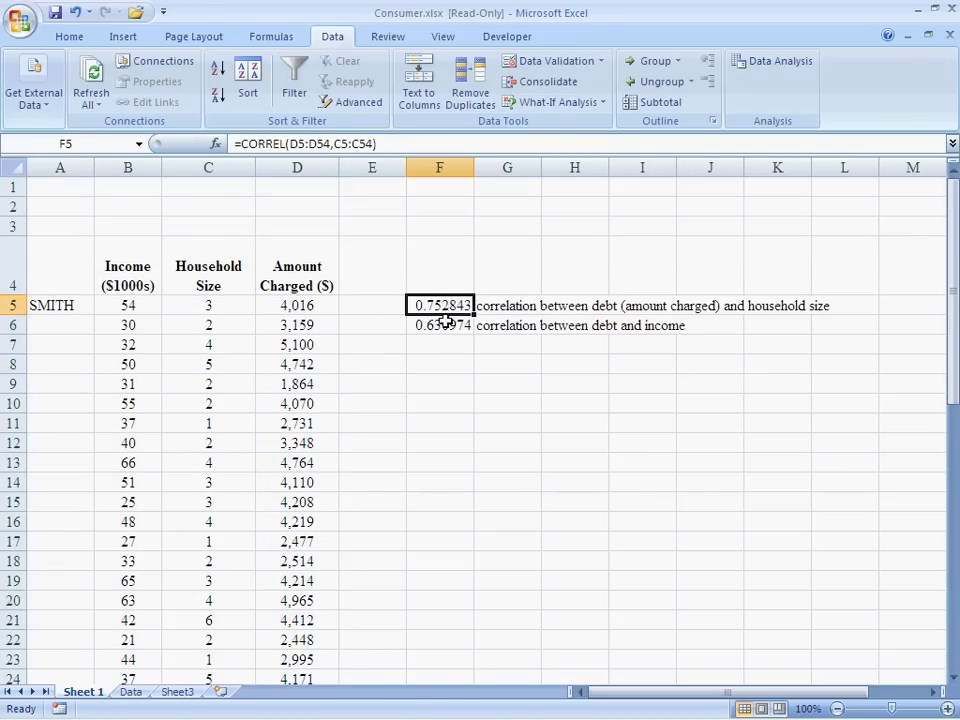
click(447, 323)
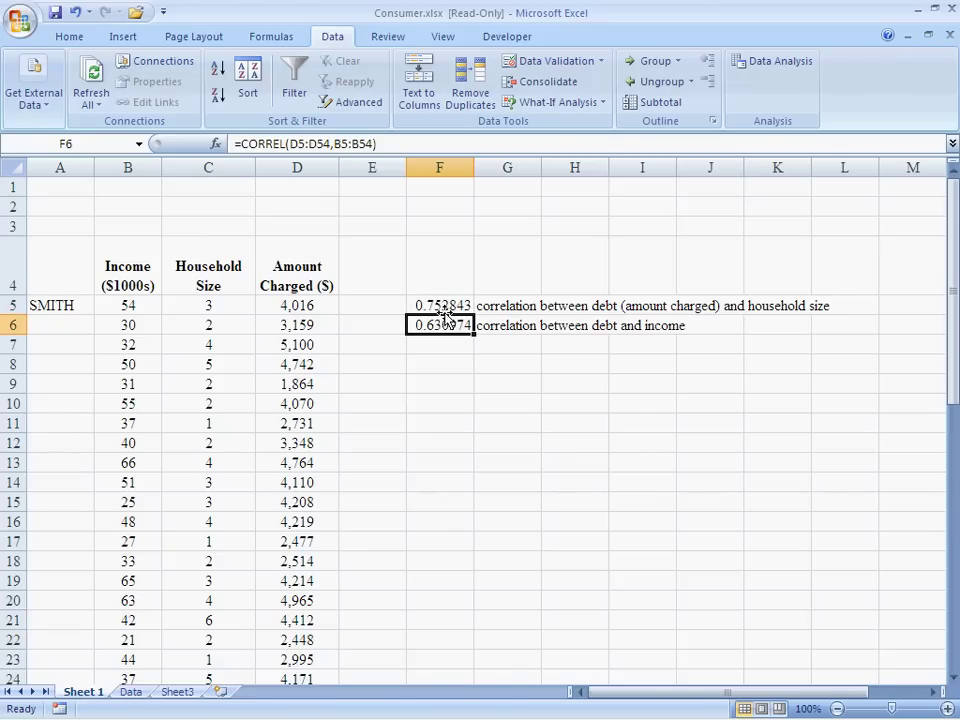
click(445, 308)
click(446, 322)
click(445, 310)
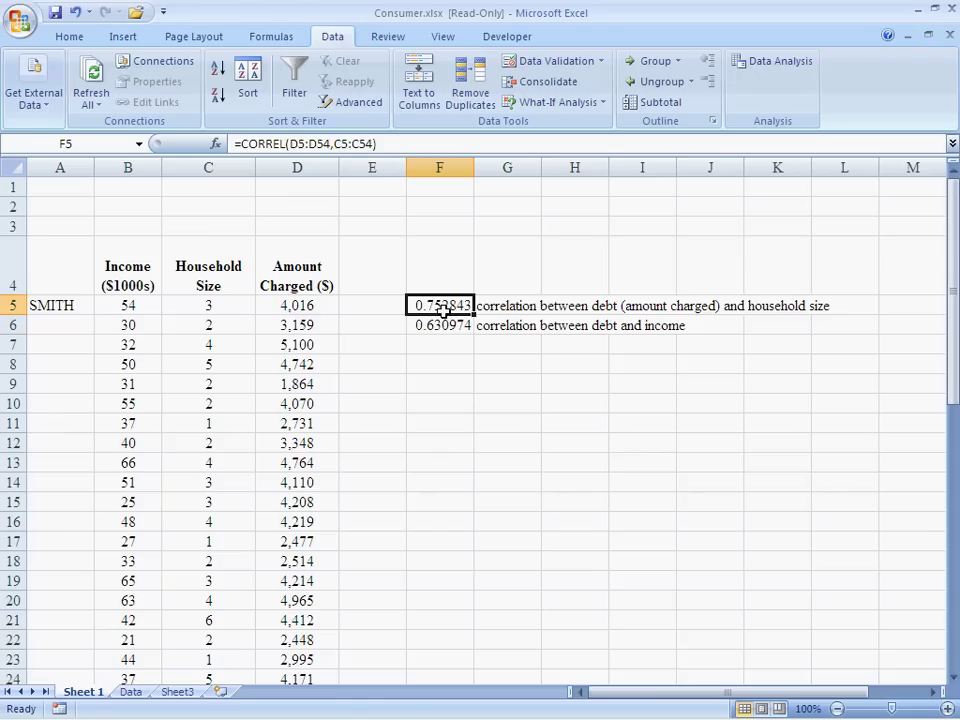
click(435, 326)
click(434, 305)
click(431, 327)
Recheck both correlation formulas, then move to the Data sheet with the scatter charts
click(434, 306)
click(431, 322)
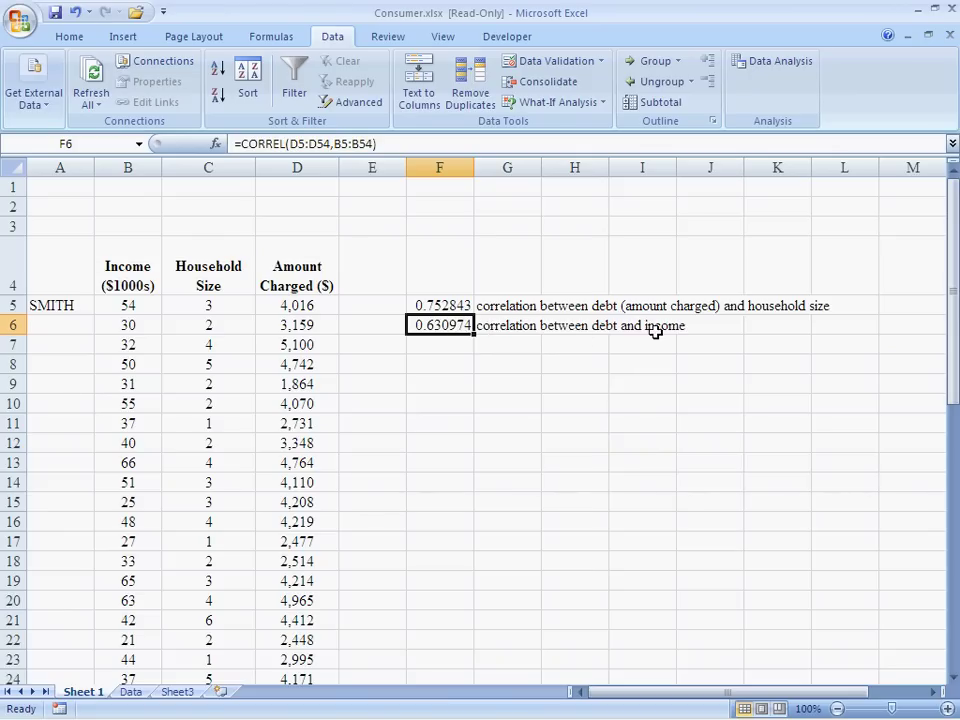
click(439, 306)
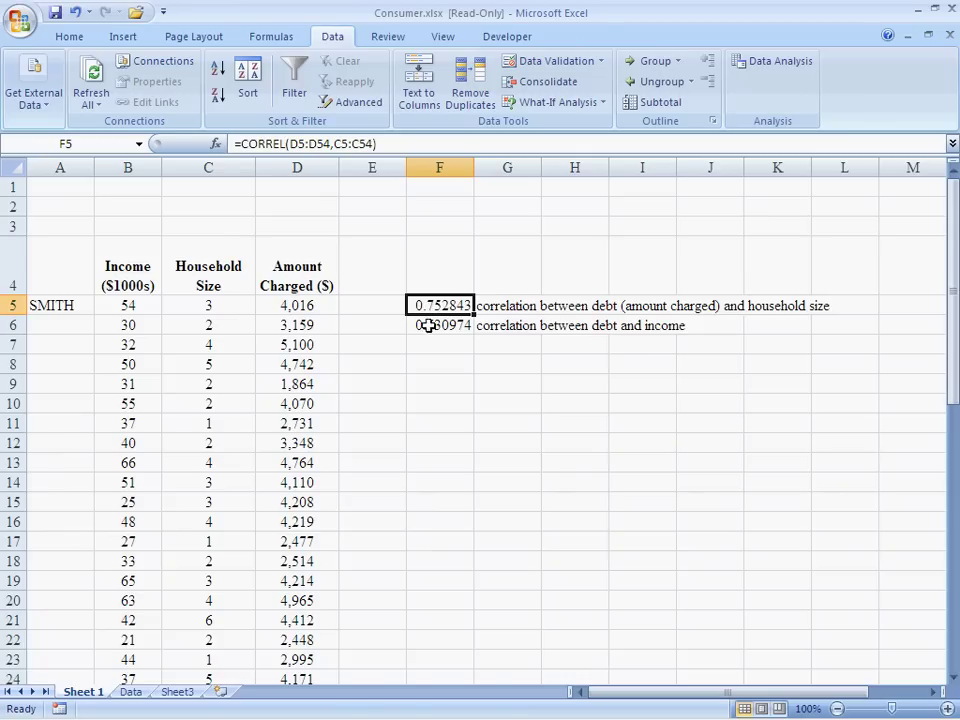
click(425, 325)
click(433, 307)
click(430, 324)
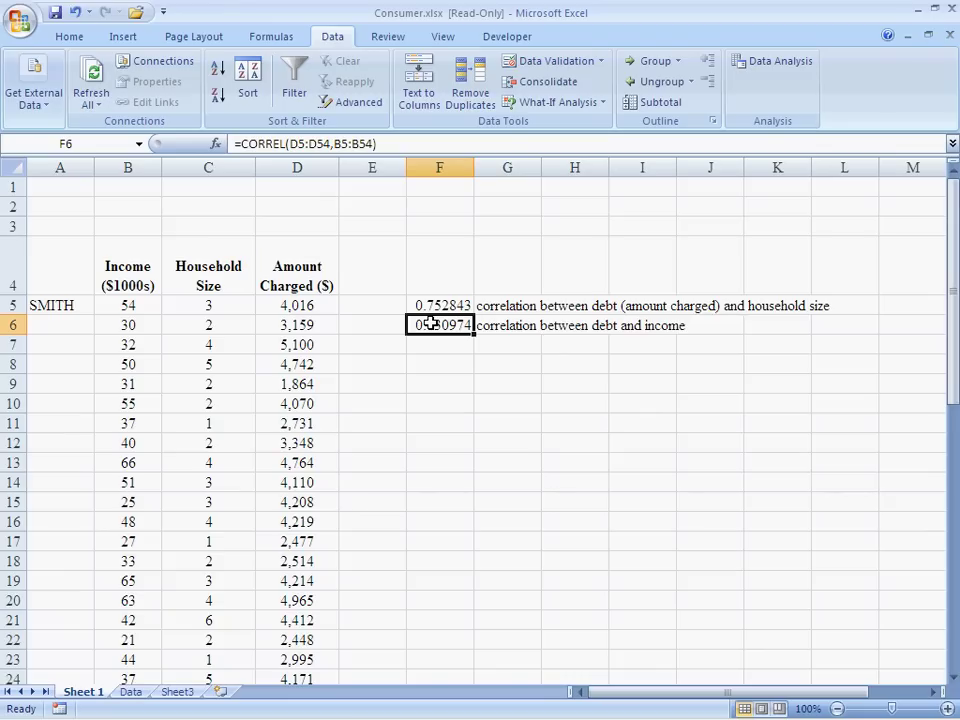
click(431, 305)
click(430, 324)
key(ctrl+Page_Down)
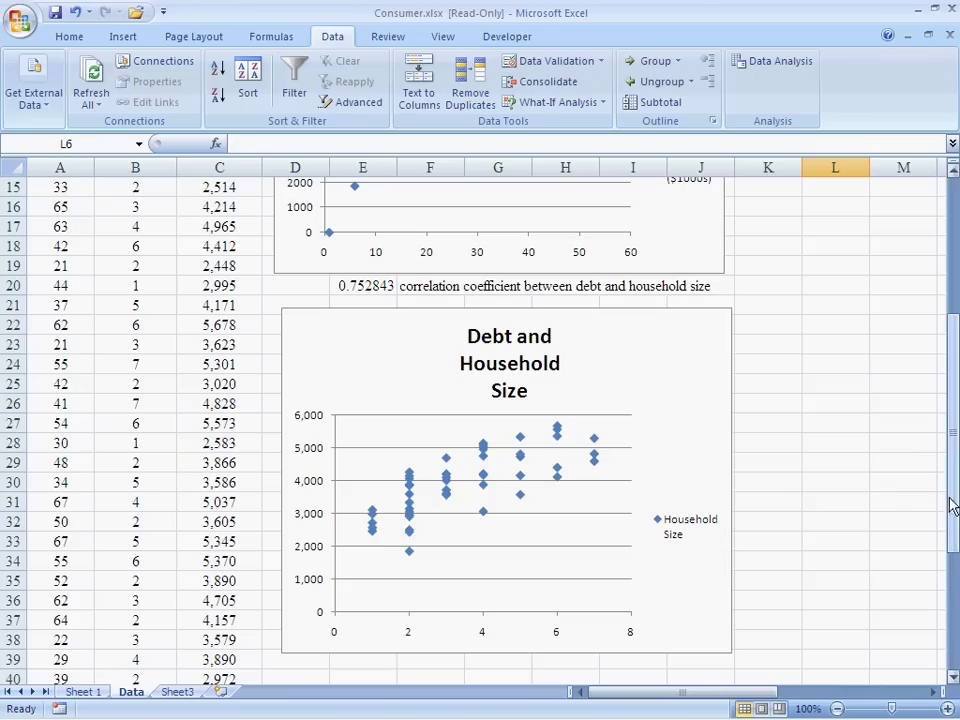
drag(953, 501, 953, 484)
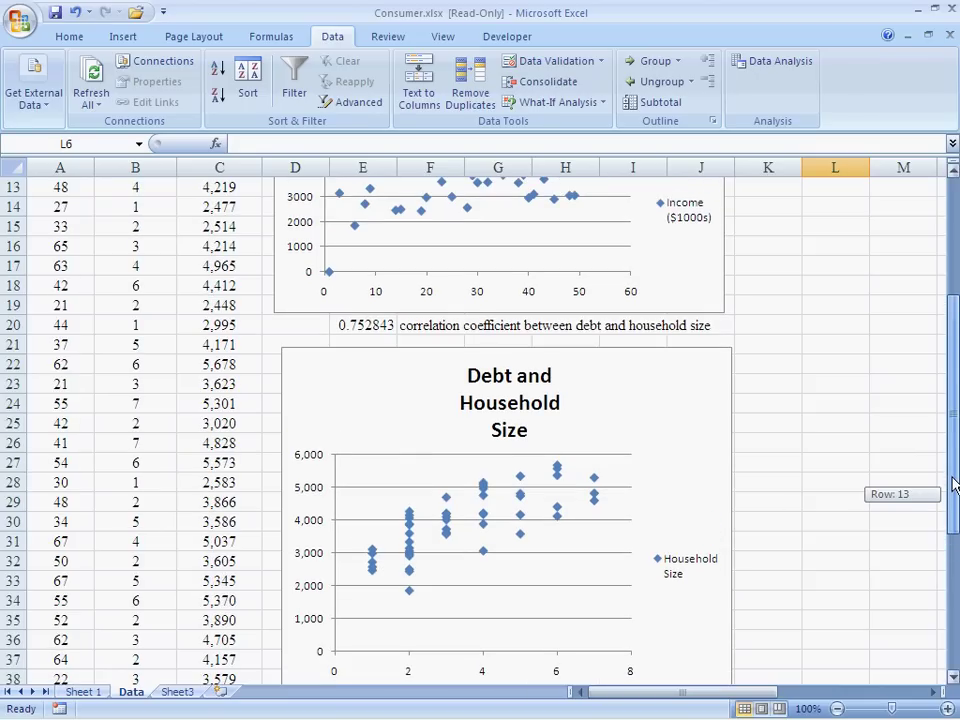
drag(953, 485, 951, 381)
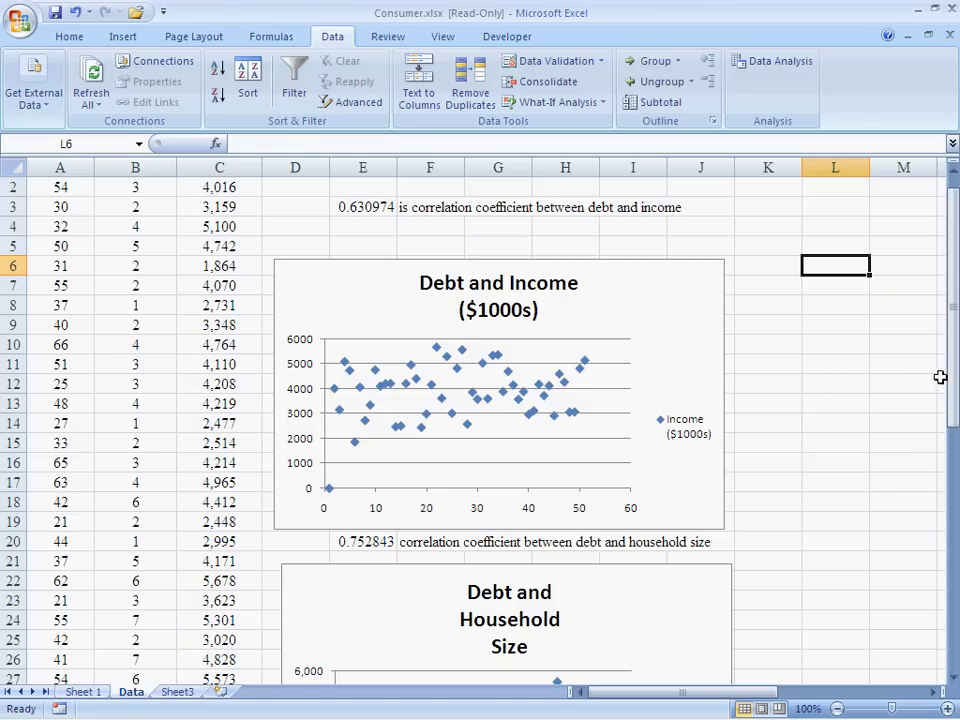
click(951, 383)
drag(951, 383, 949, 368)
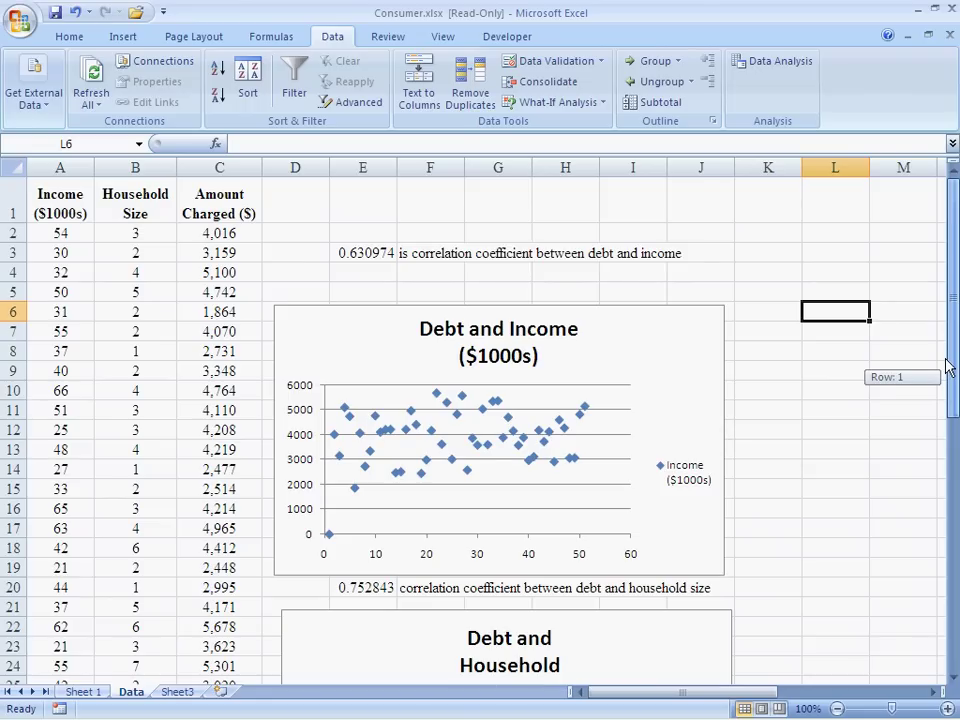
Return to Sheet 1 and choose Regression from the Data Analysis tools
click(82, 692)
click(476, 402)
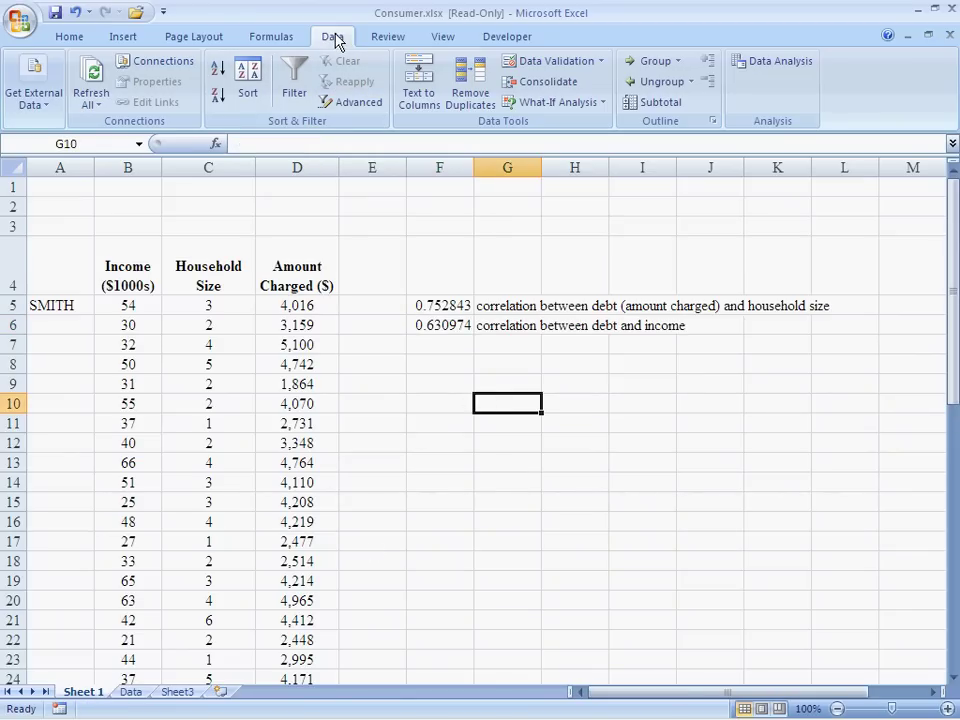
click(777, 64)
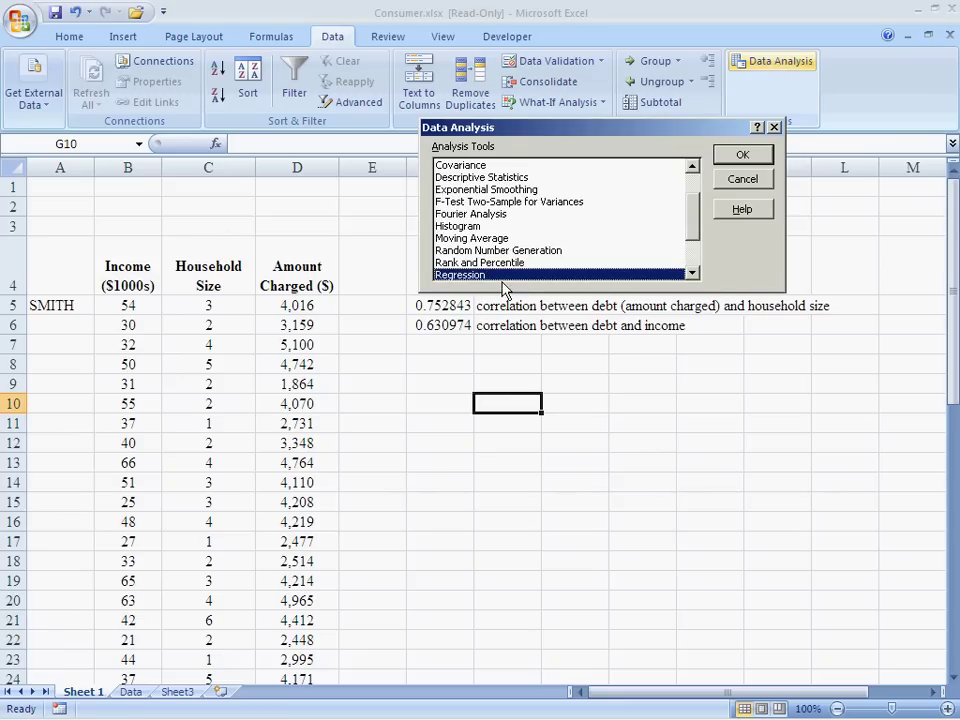
double_click(501, 278)
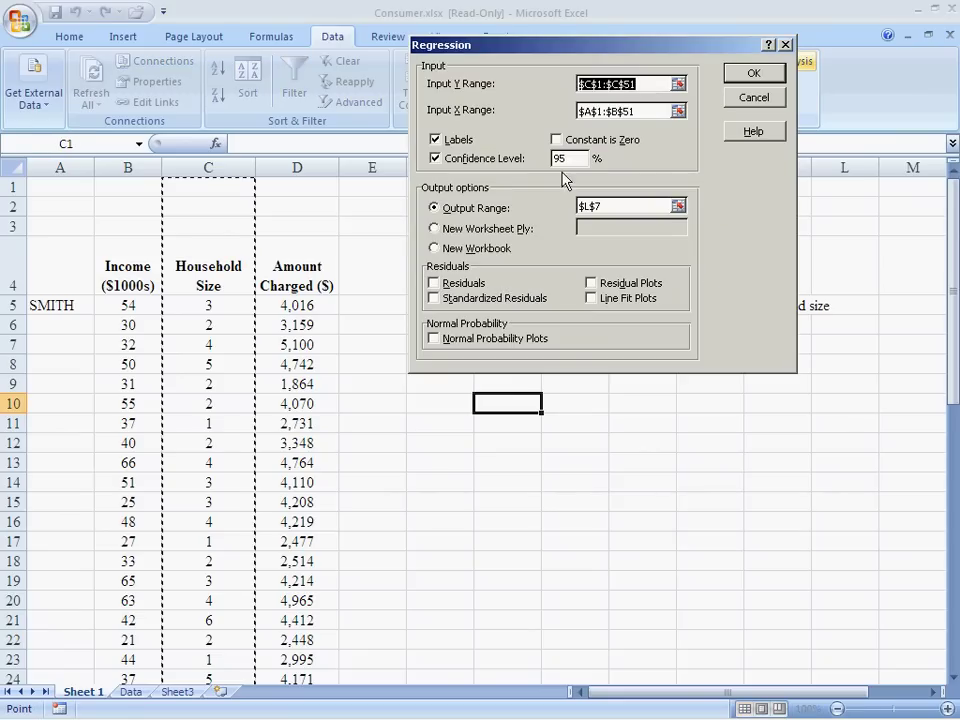
Set the Y range to Amount Charged and the X range to Income and Household Size
click(679, 85)
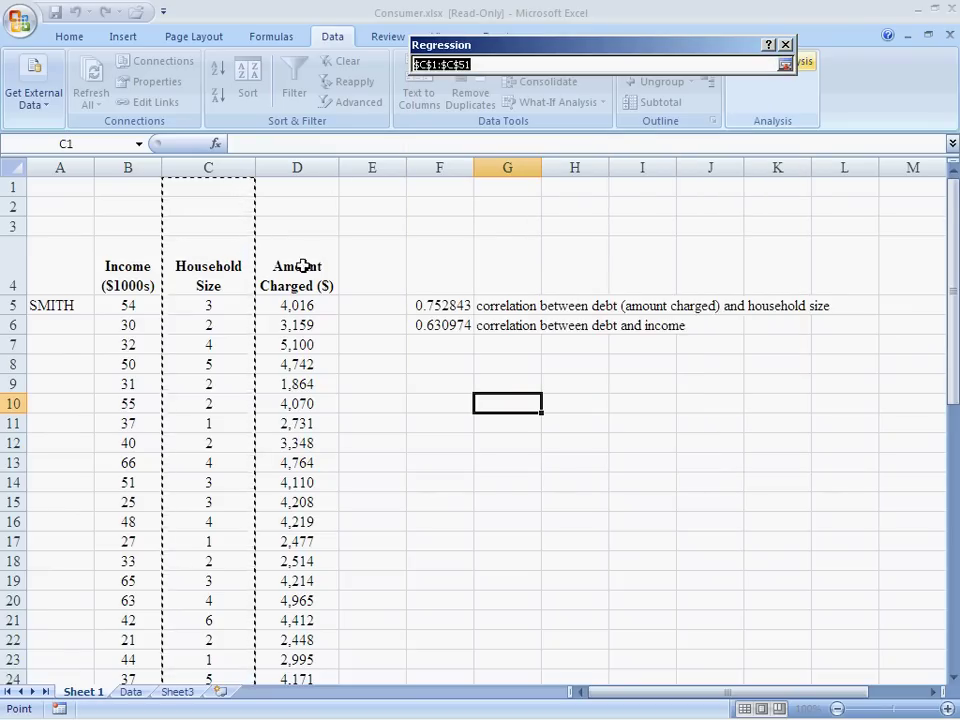
drag(306, 266, 304, 638)
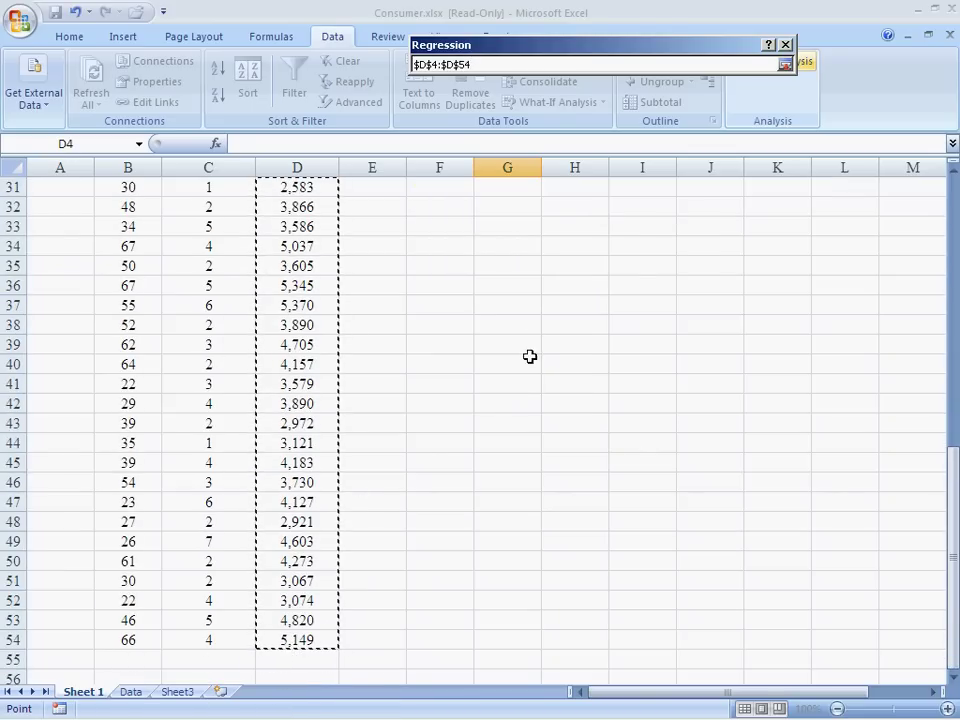
click(785, 64)
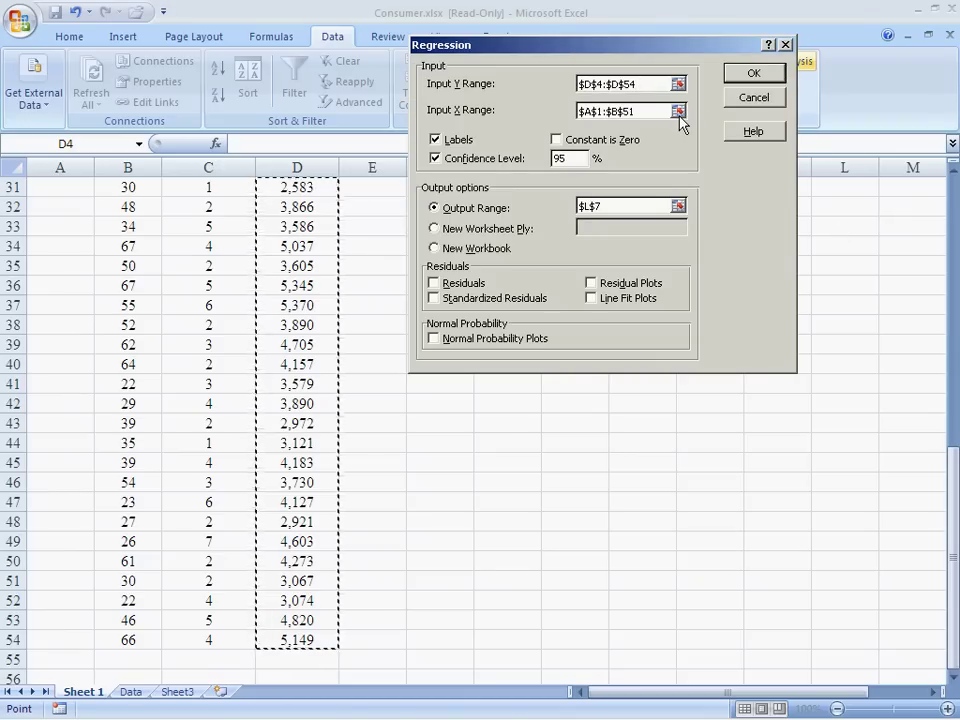
key(Tab)
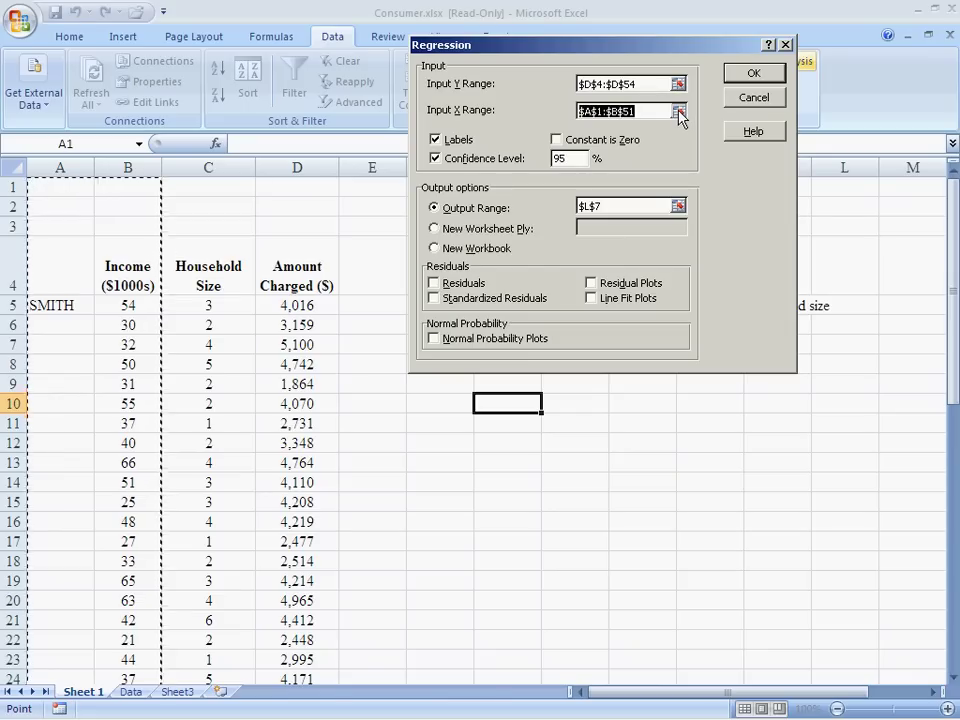
click(678, 112)
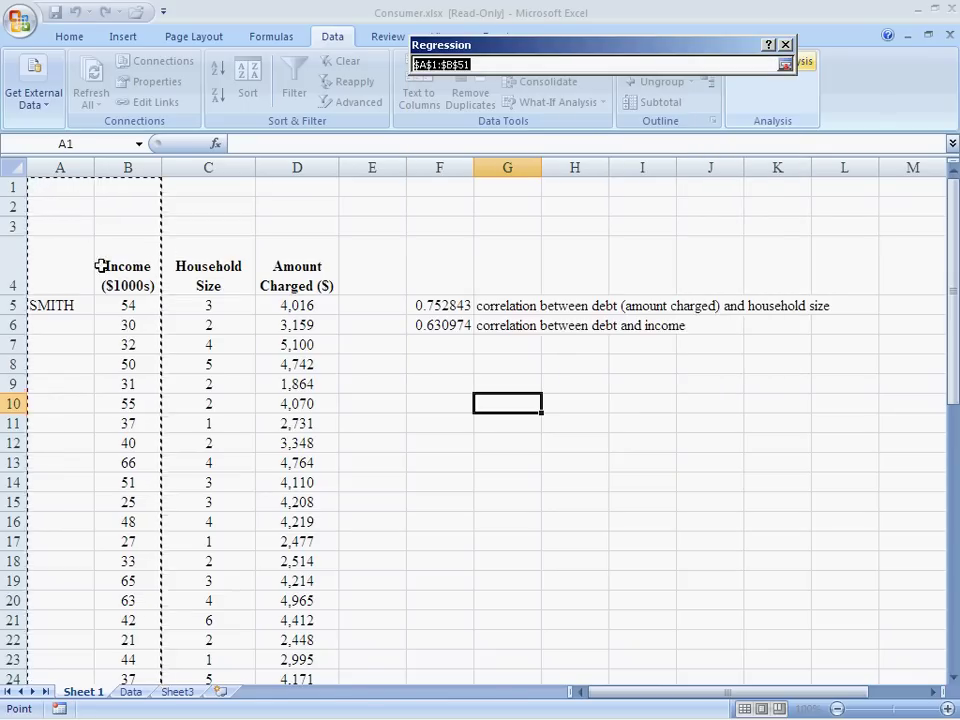
drag(110, 268, 193, 643)
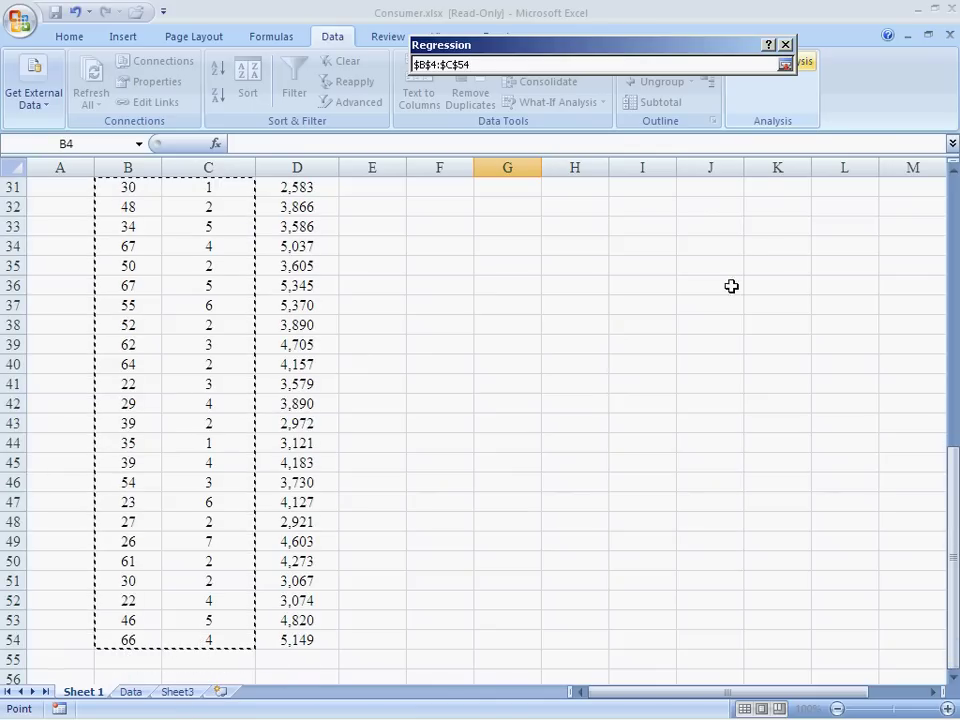
Include the 95% confidence level, set the output range to E7, and run the regression
click(785, 64)
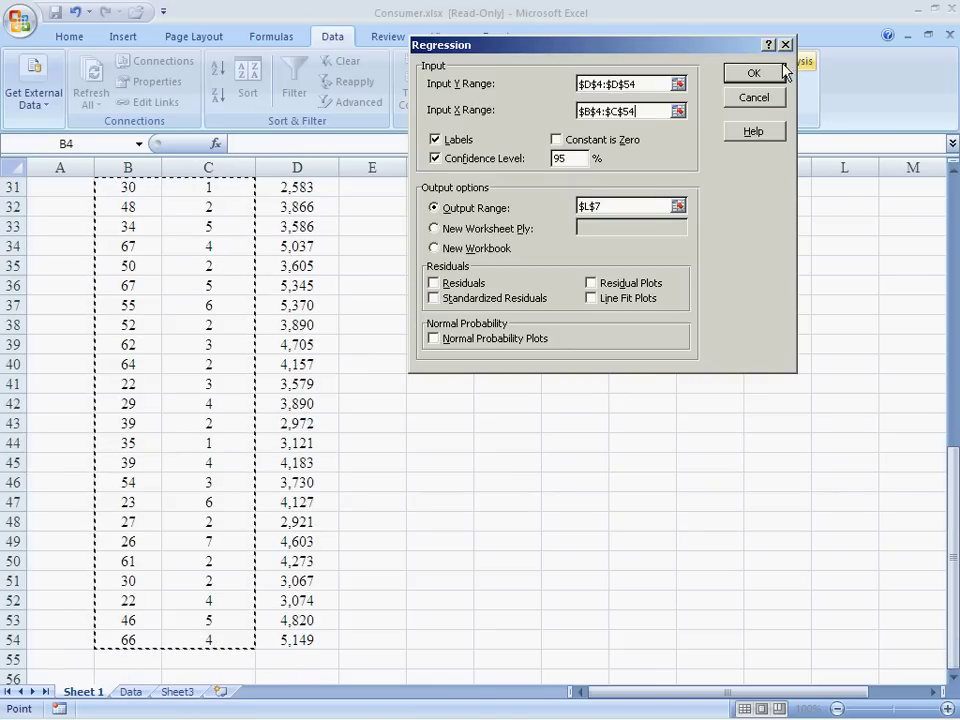
click(436, 159)
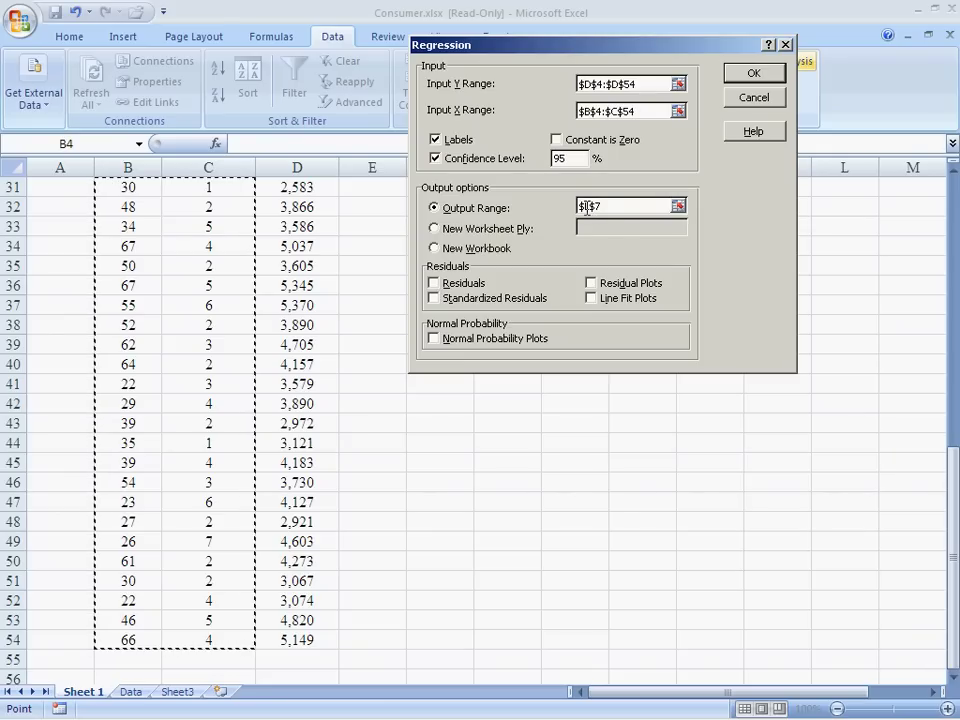
click(587, 207)
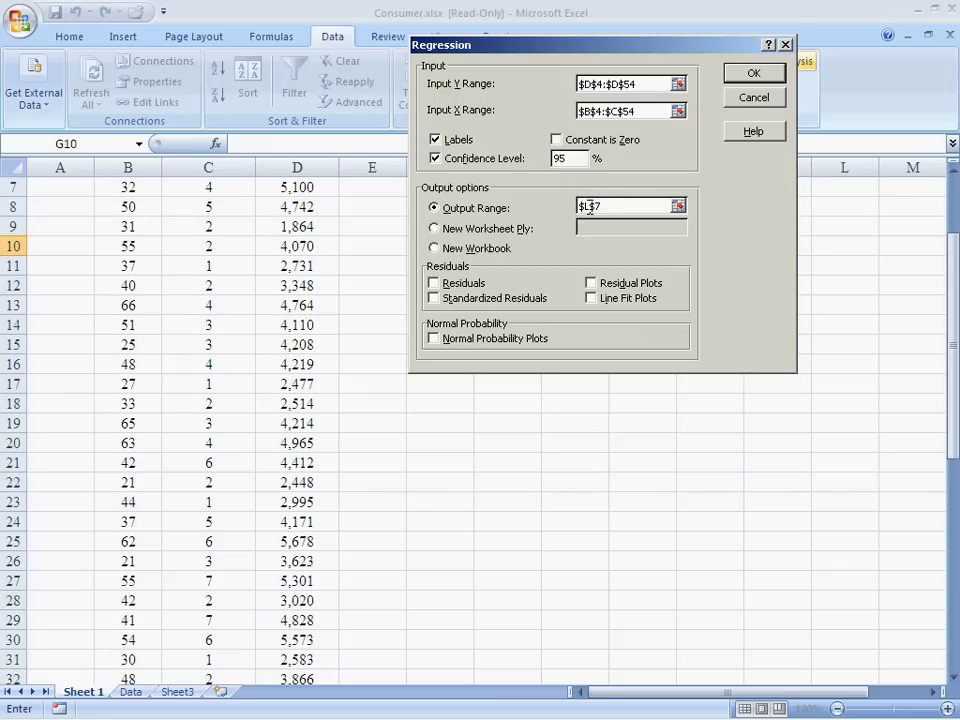
key(BackSpace)
click(750, 76)
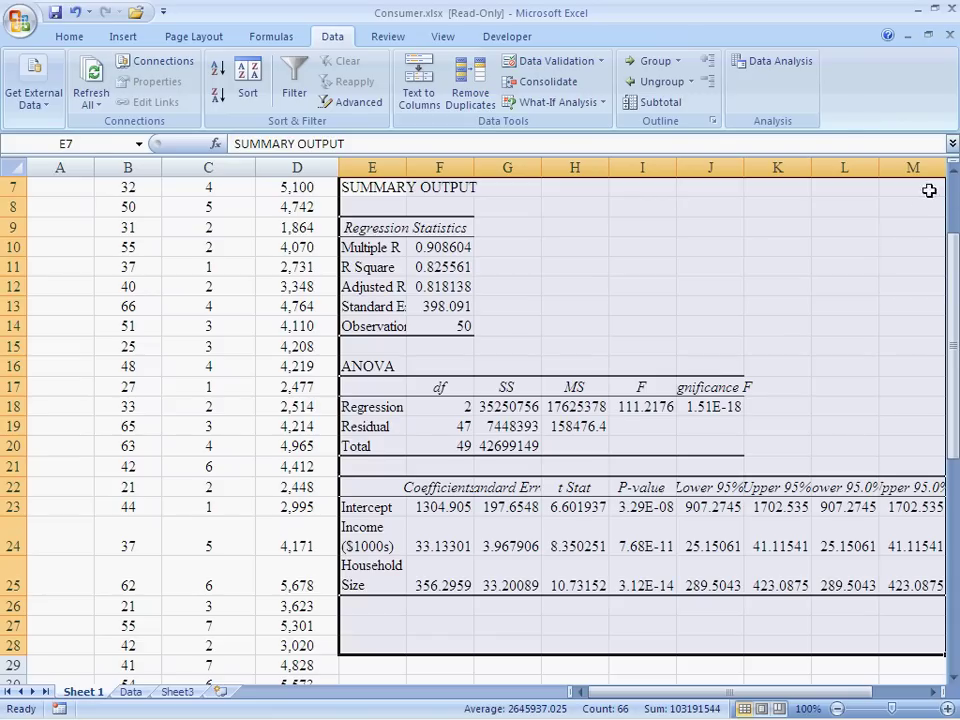
mouse_move(954, 270)
mouse_down()
mouse_move(954, 222)
mouse_move(954, 268)
mouse_up()
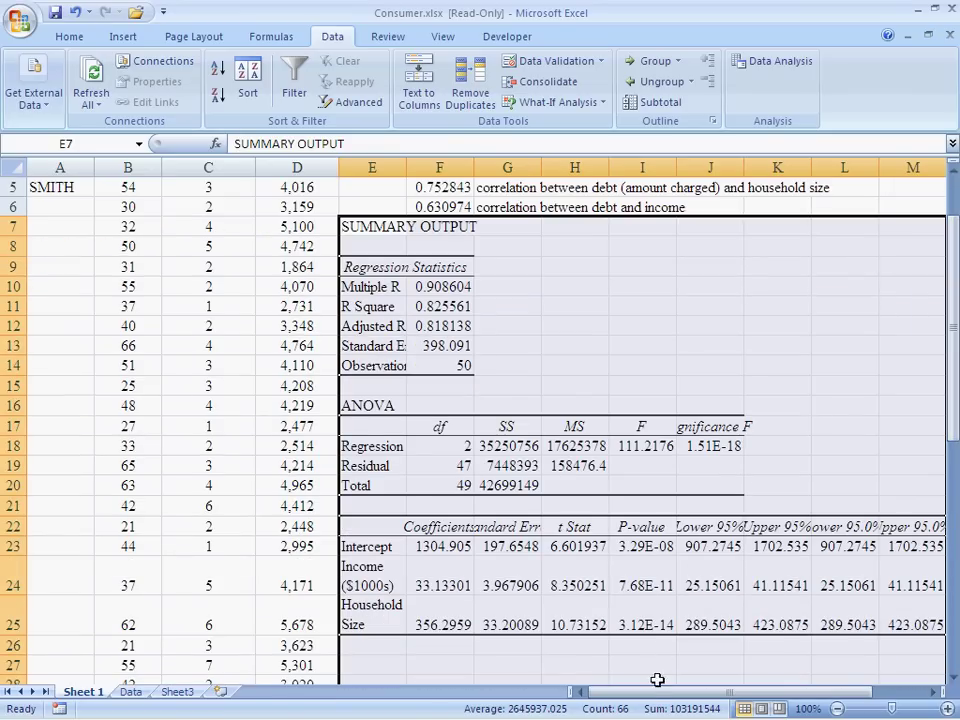
drag(657, 691, 683, 691)
click(670, 367)
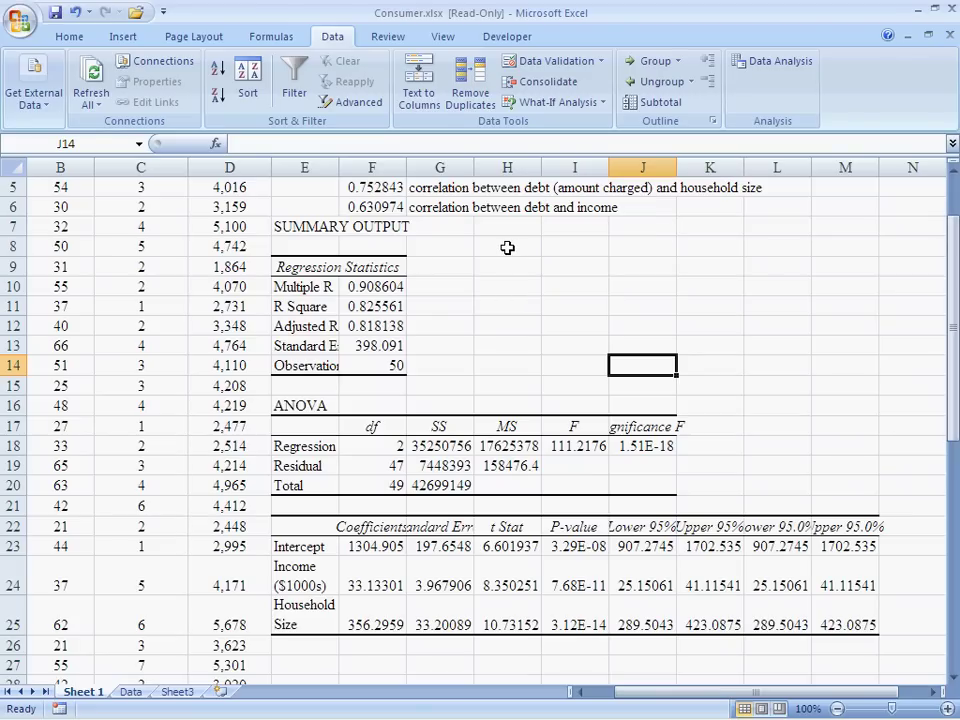
click(506, 290)
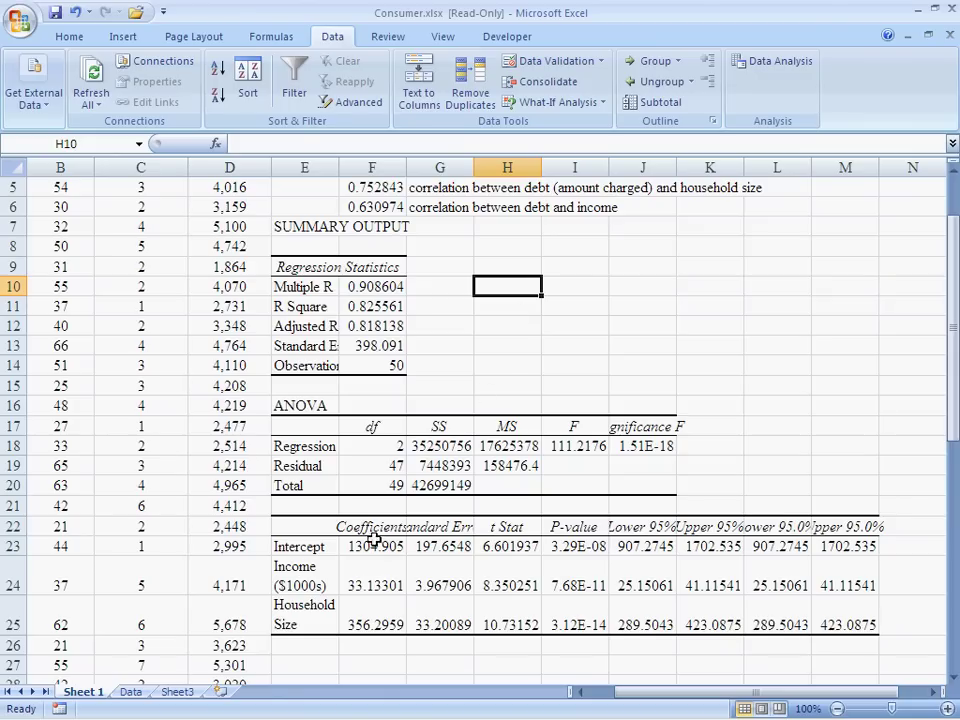
Fill the Coefficients cells F22:F25 with yellow
drag(372, 527, 371, 603)
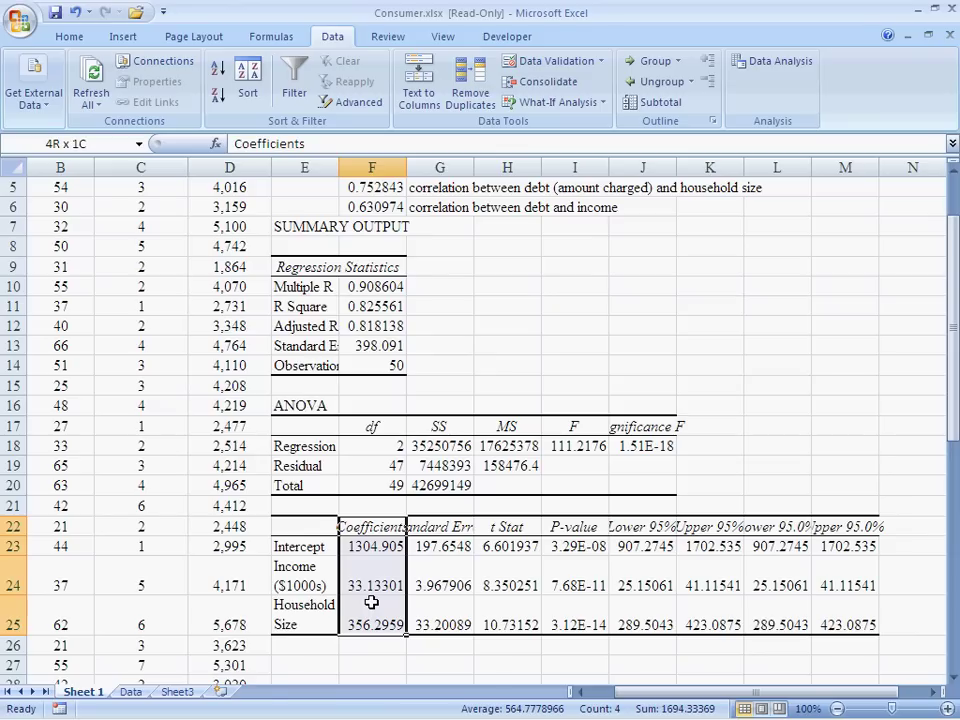
click(69, 37)
click(204, 95)
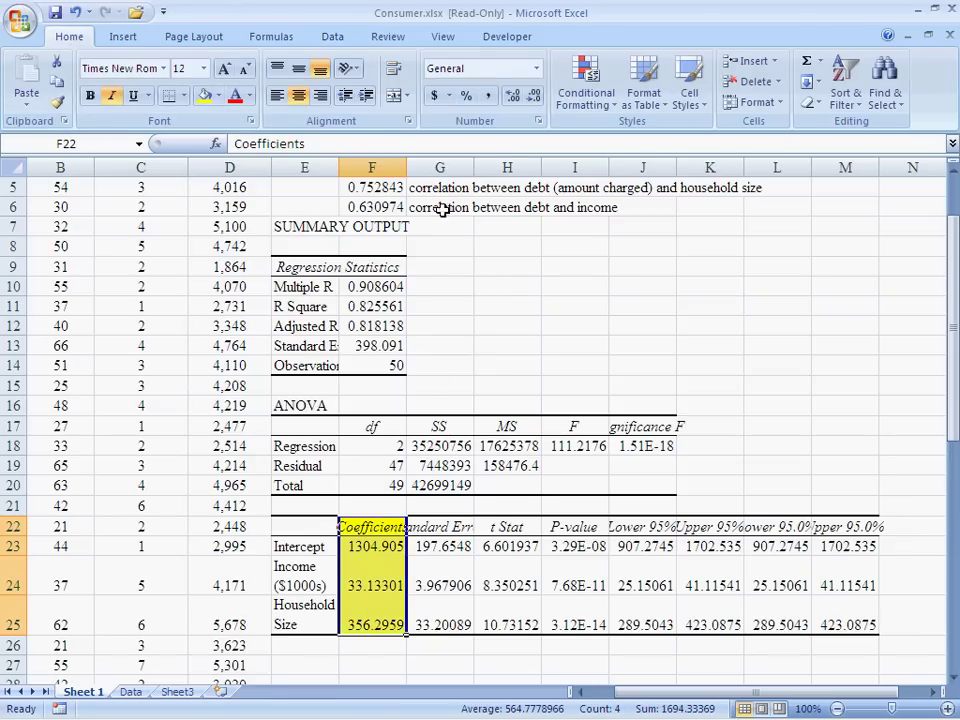
Type 'debt = 1304.905+33.13301 Income+356.29Household size +e' into H9
click(494, 270)
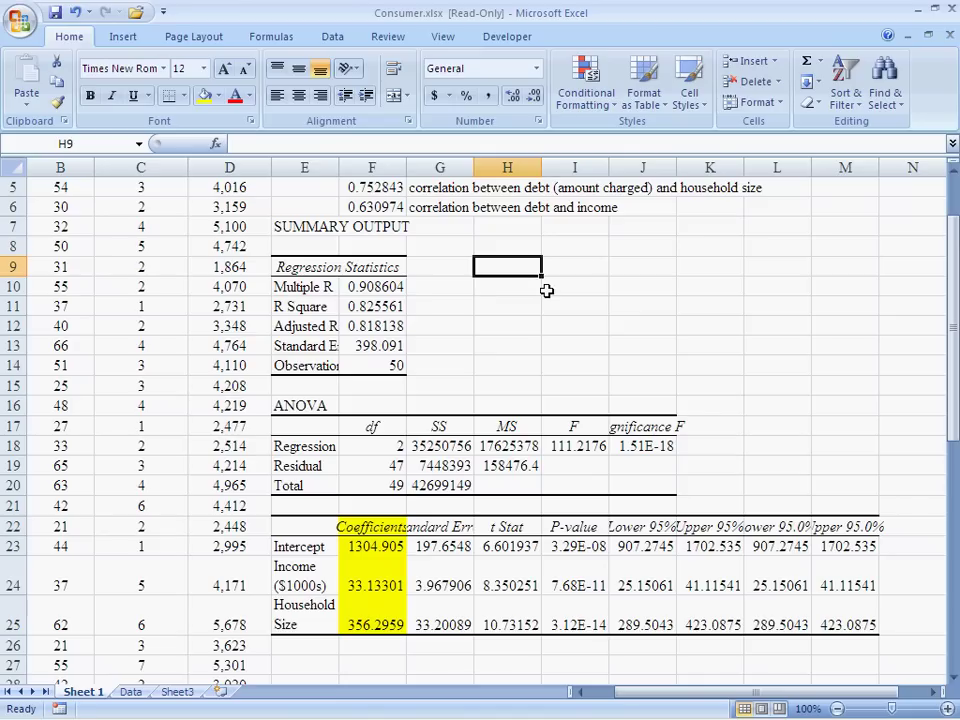
text(de)
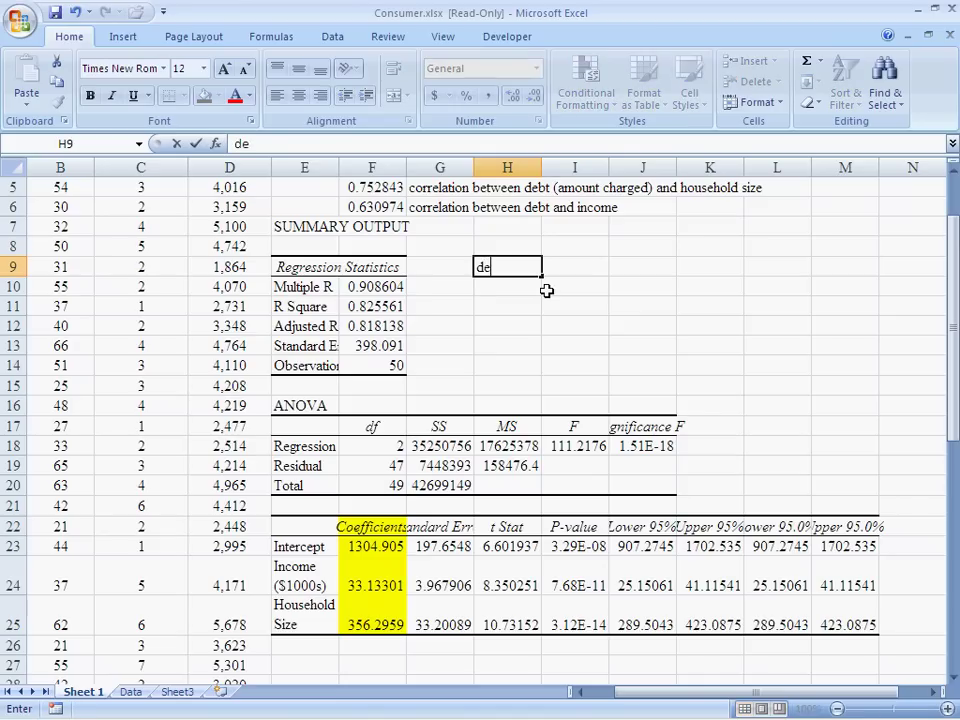
text(bt = 1304.)
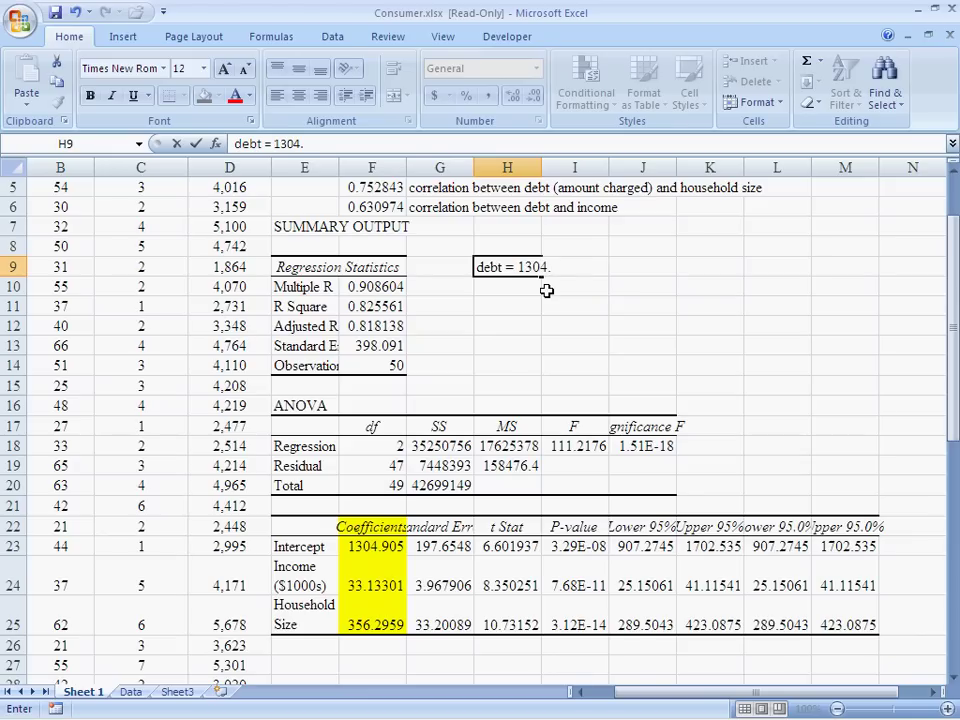
text(905+)
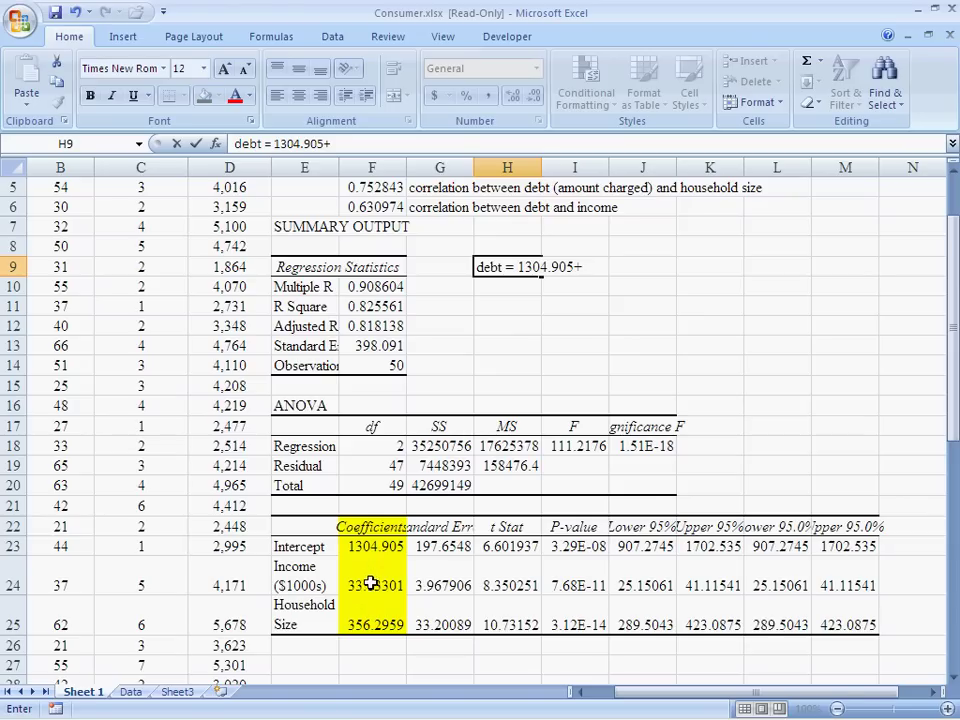
click(371, 581)
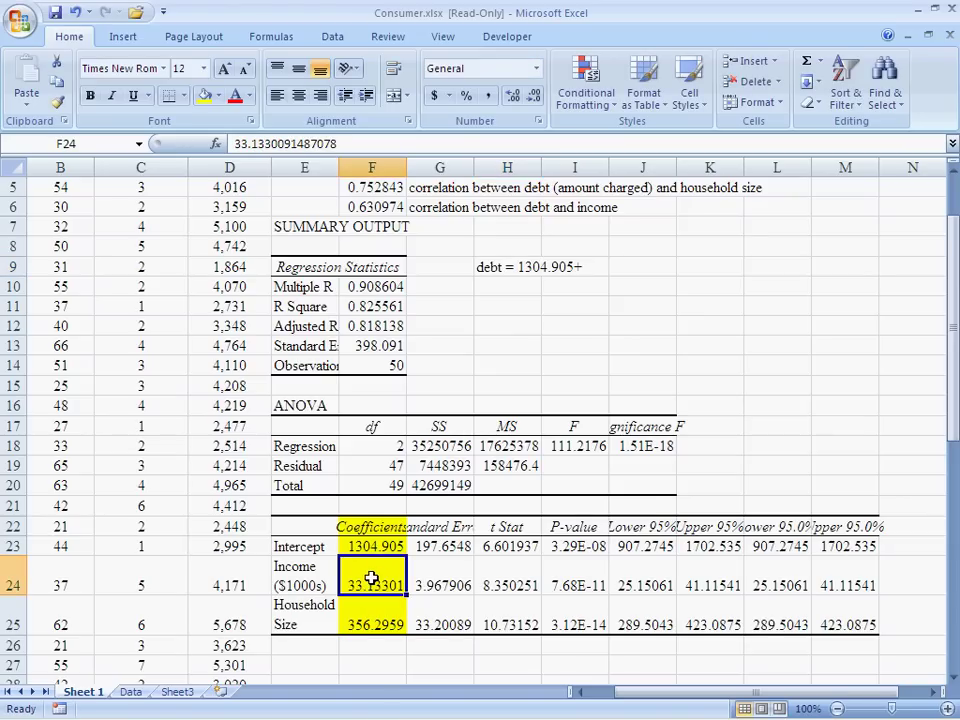
click(488, 265)
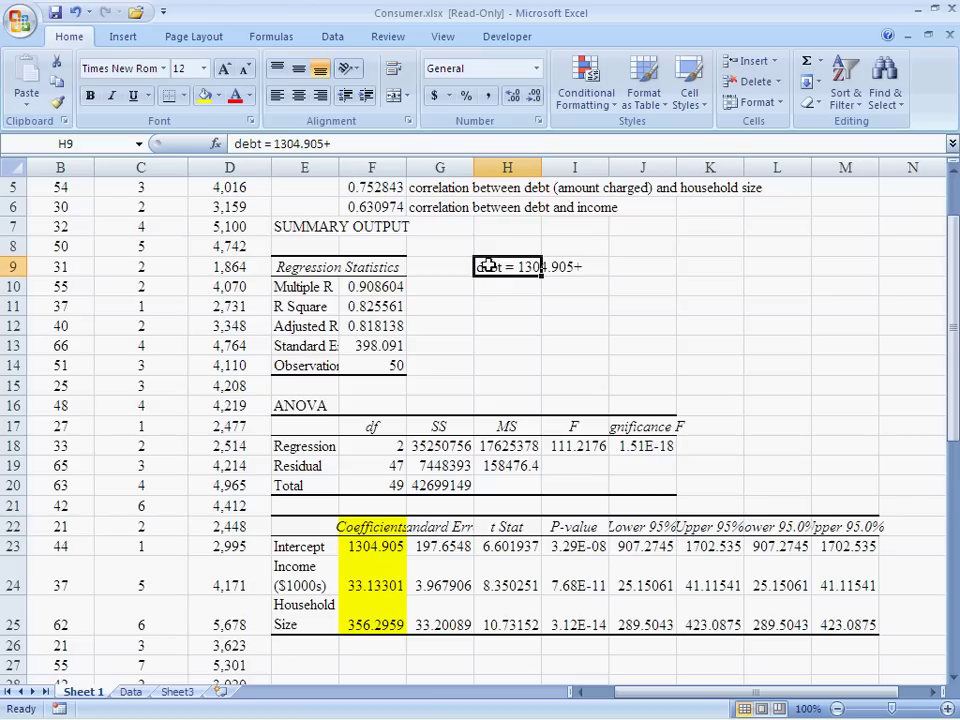
click(336, 143)
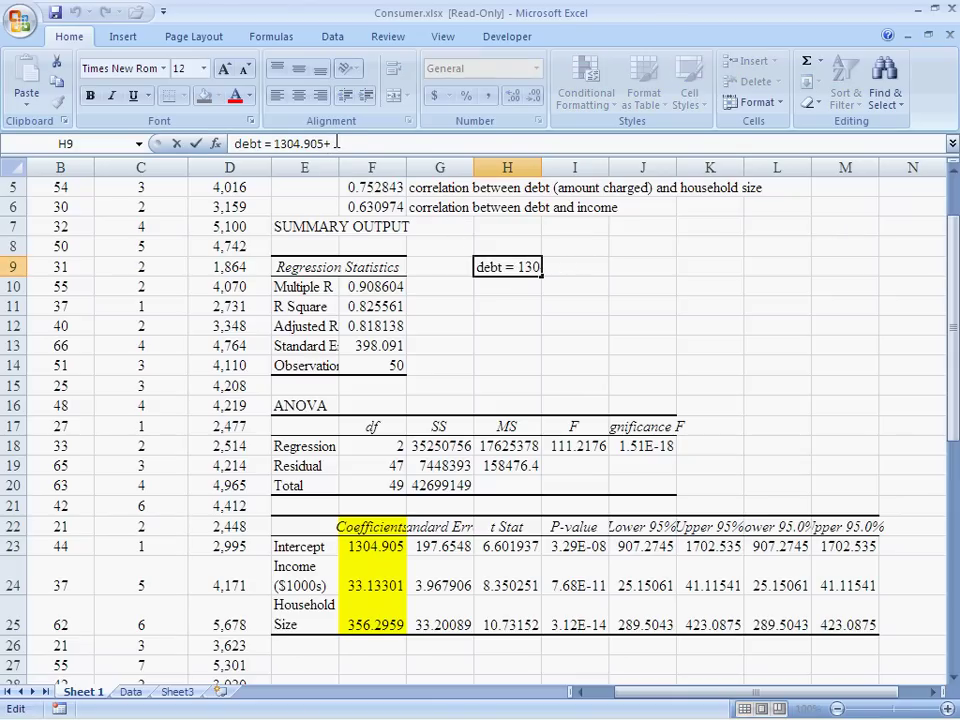
text(33.1330)
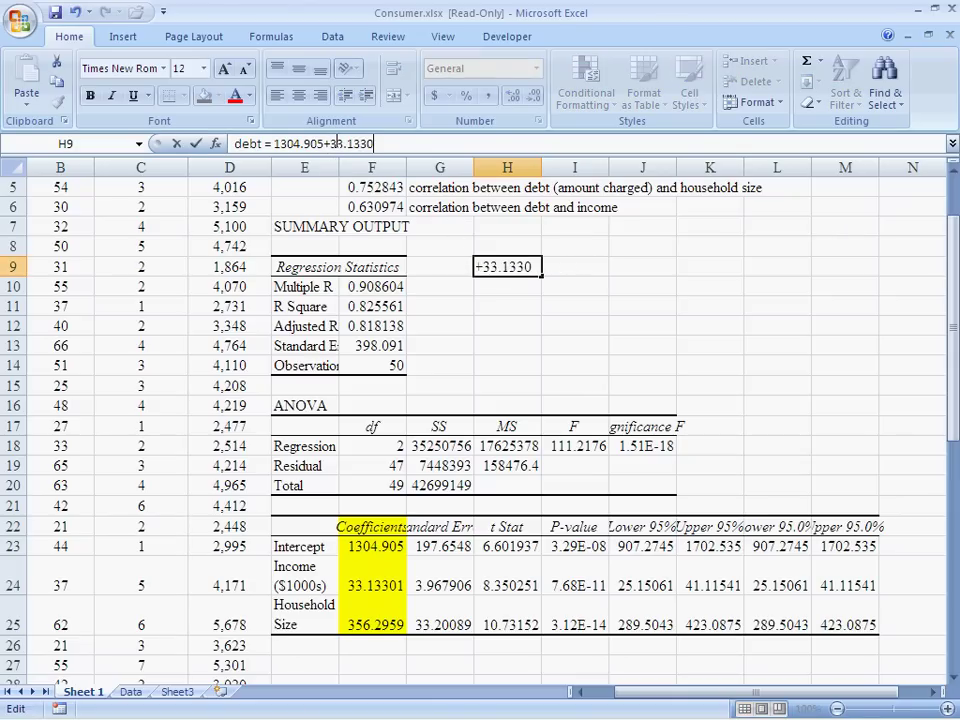
text(1 Income+)
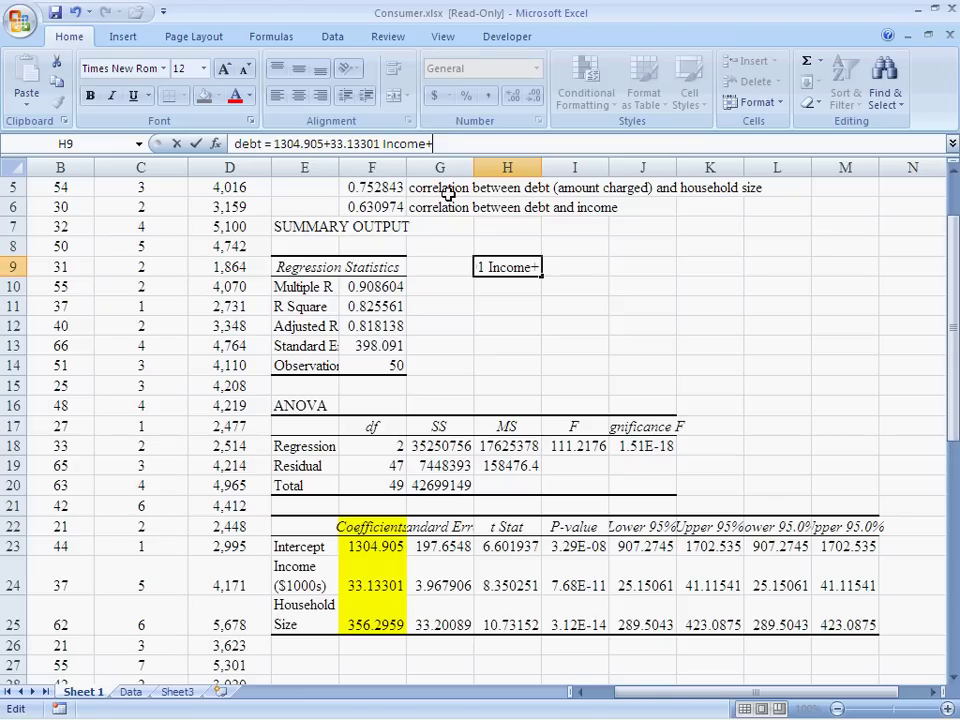
text(356.2)
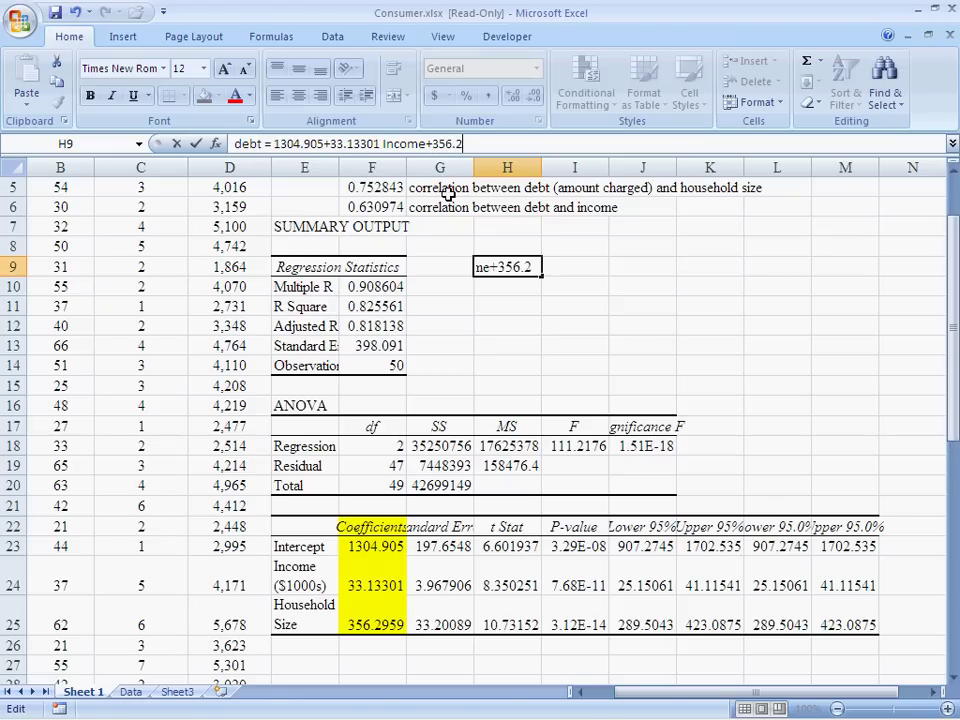
text(9Hous)
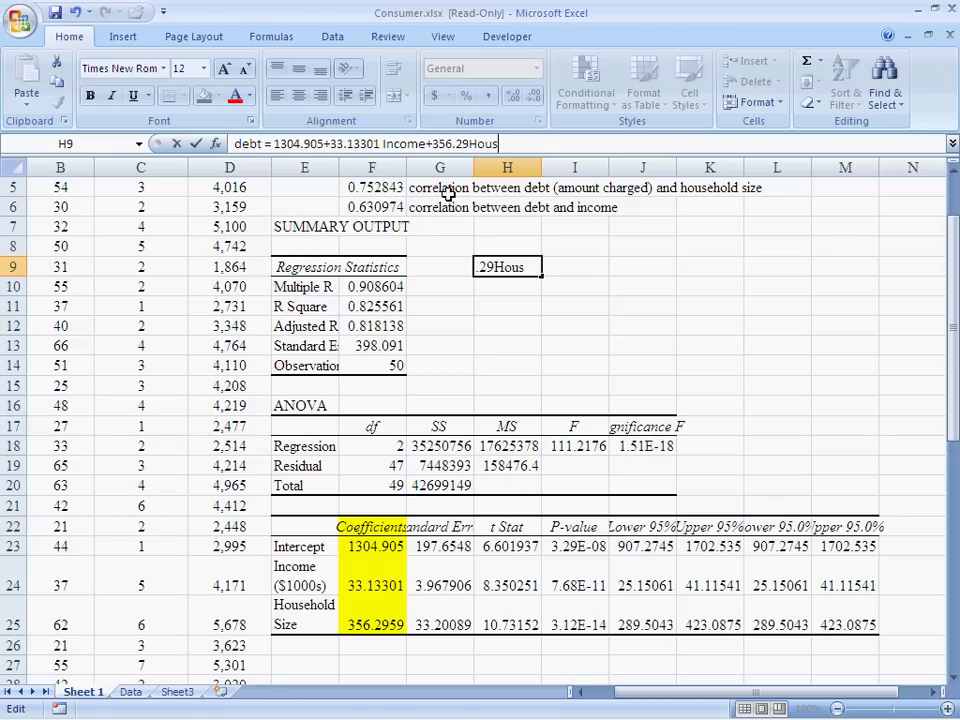
text(ehold size)
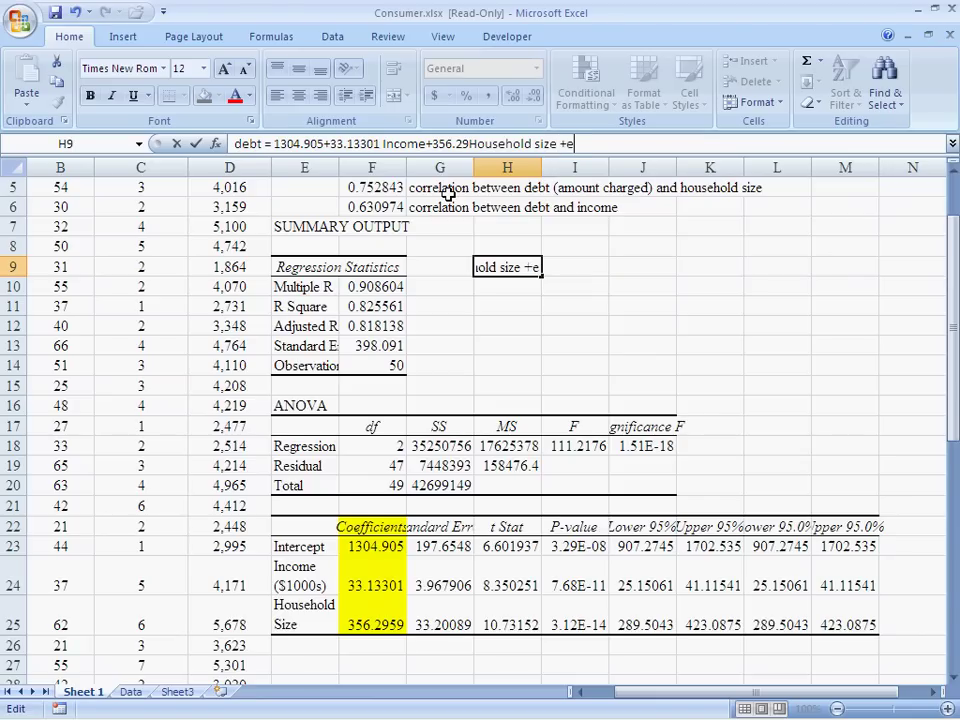
text( +e)
Confirm the H9 equation and review its intercept, Income and household size coefficients
key(Return)
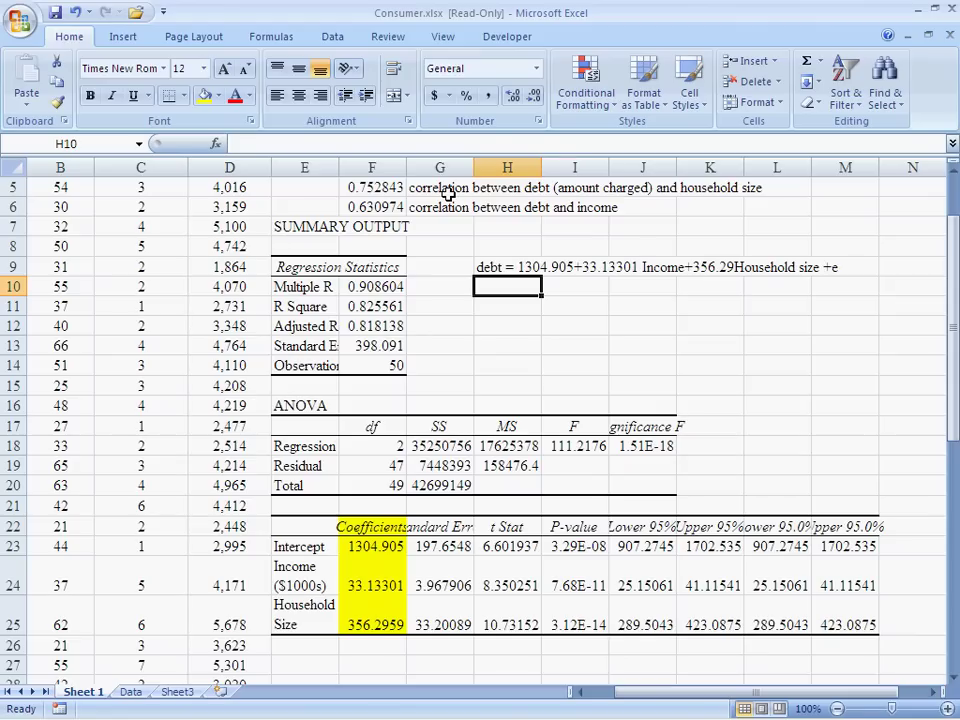
click(484, 268)
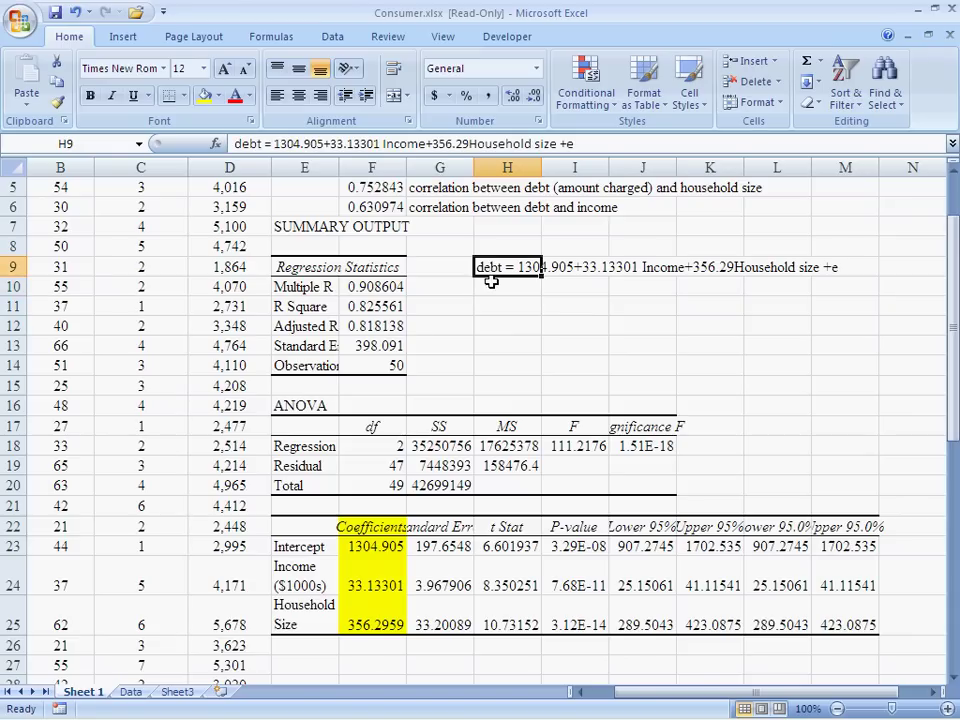
click(493, 282)
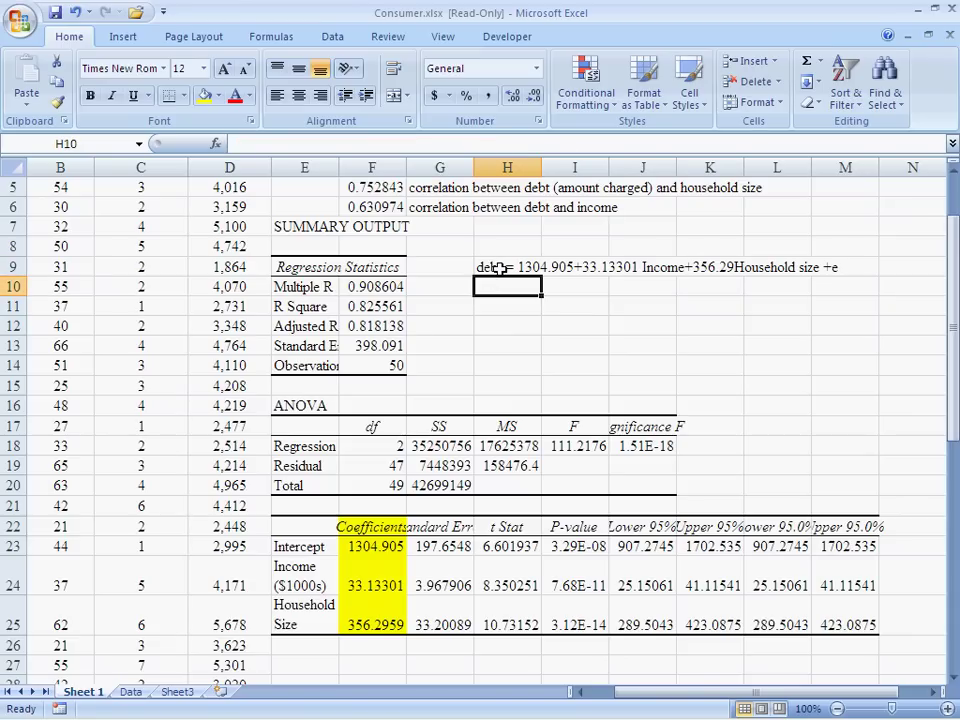
click(654, 268)
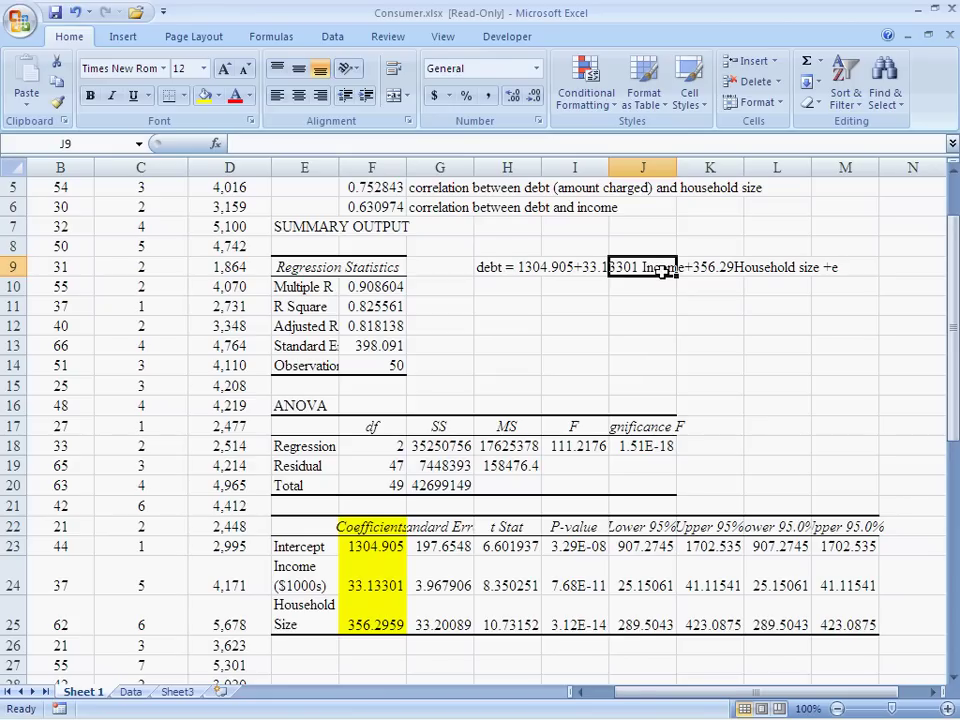
click(654, 281)
click(662, 268)
click(648, 287)
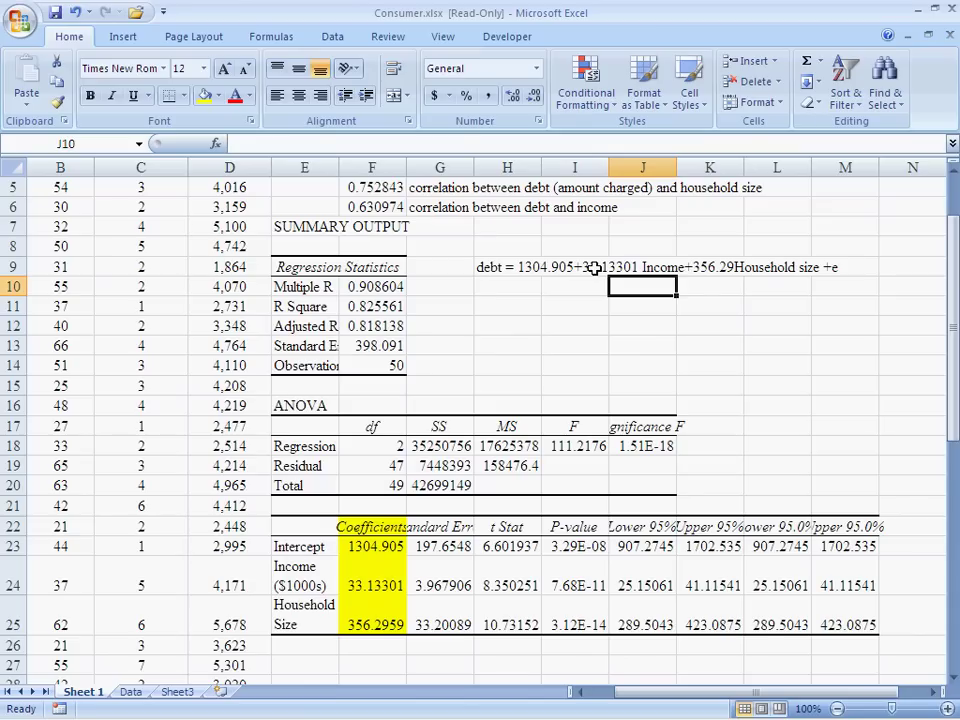
click(652, 267)
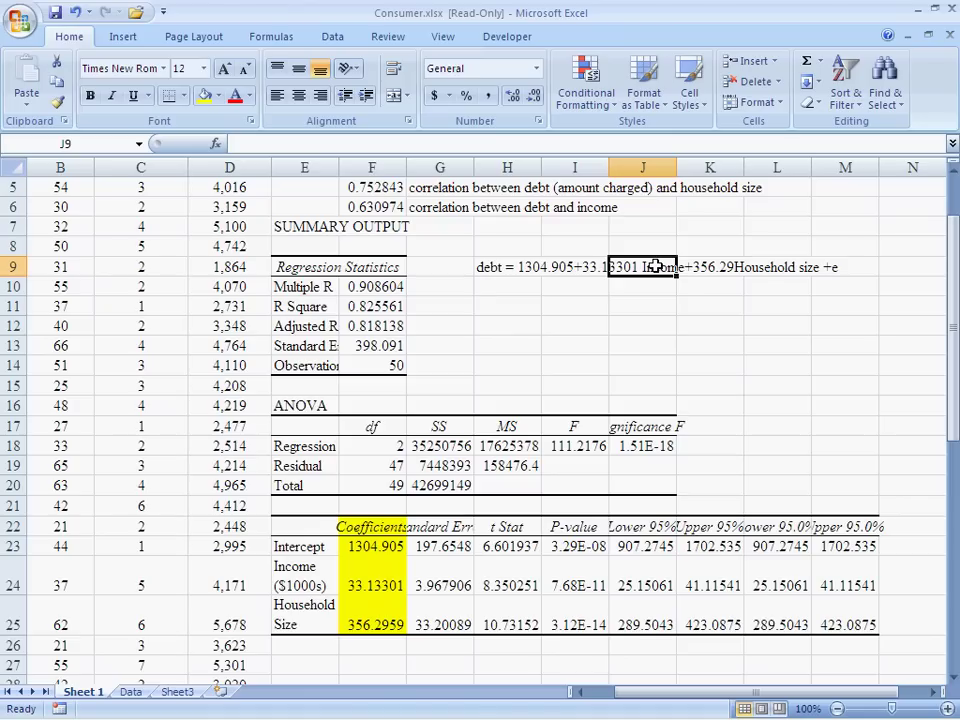
click(604, 271)
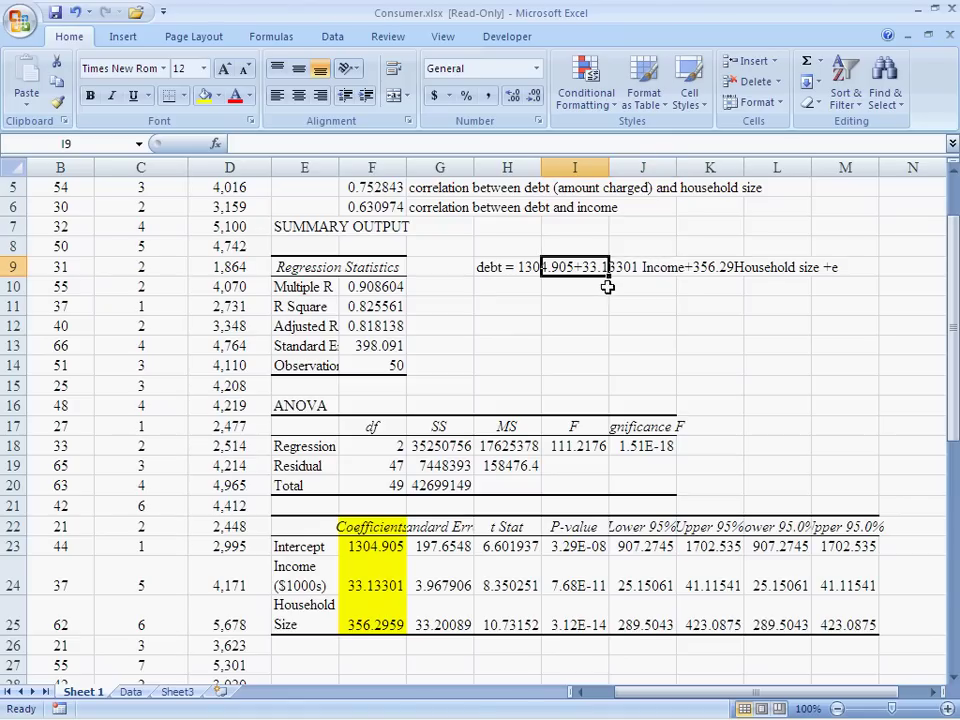
click(748, 267)
click(722, 268)
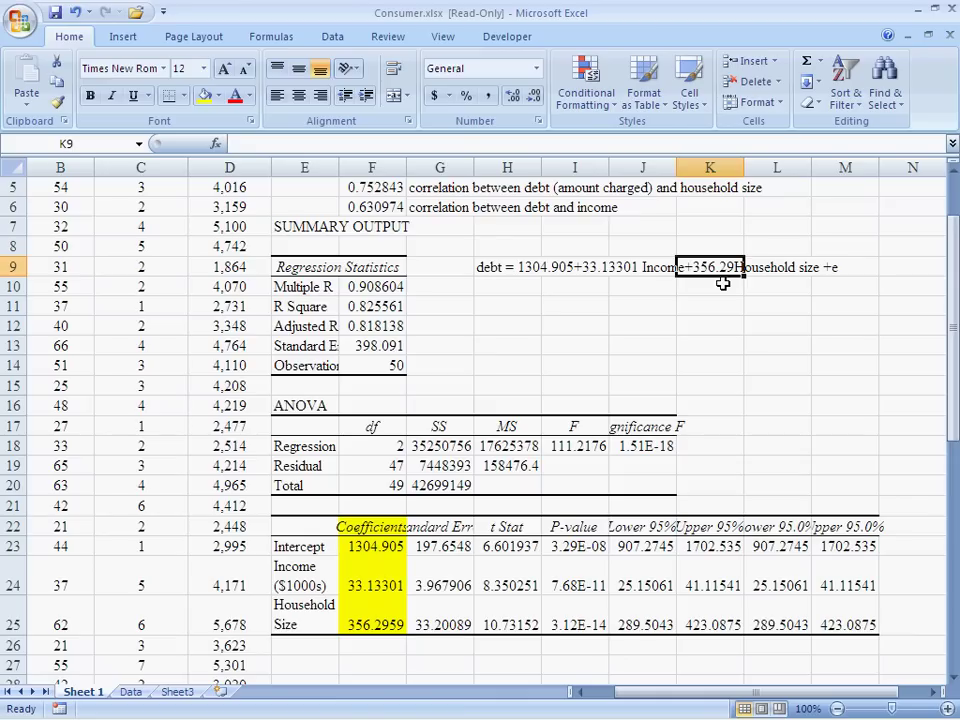
Enter '3674.135=1304.905+33.13301(50)+356.29(2)+e' in H10 as the worked prediction
click(521, 287)
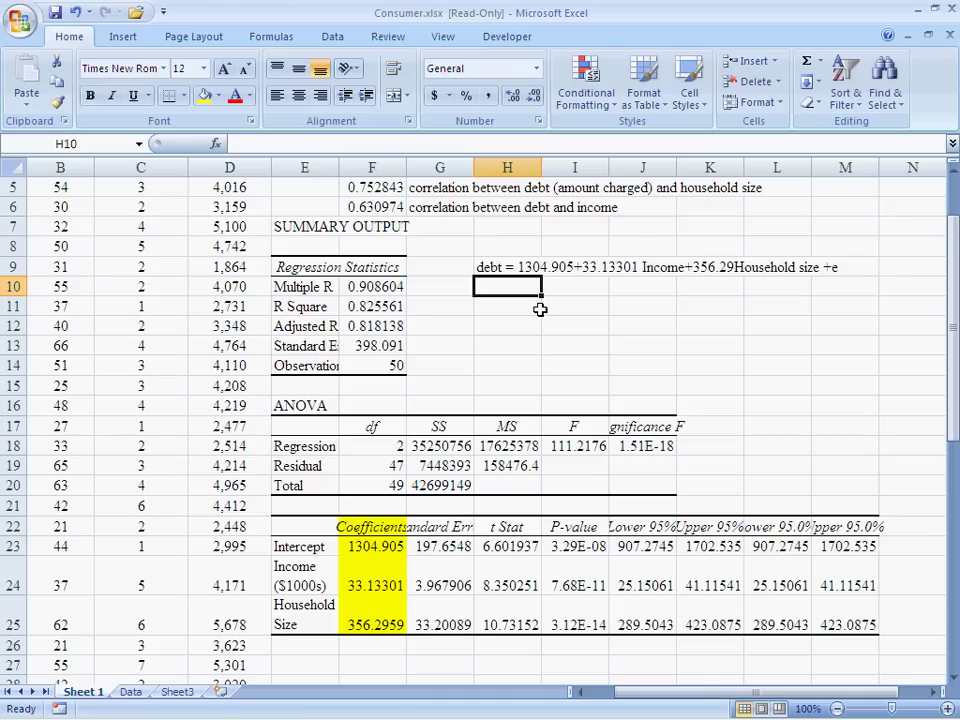
text(3674.135=1304.905+33.13301(50)+356.29(2)+e)
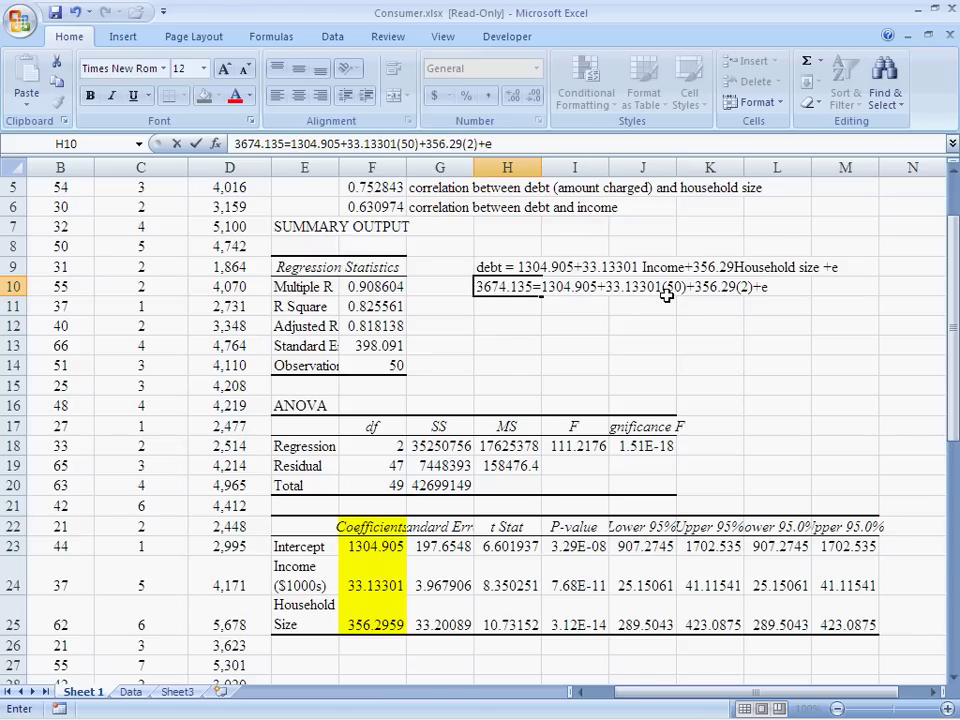
drag(676, 287, 684, 287)
click(740, 287)
click(492, 287)
click(492, 311)
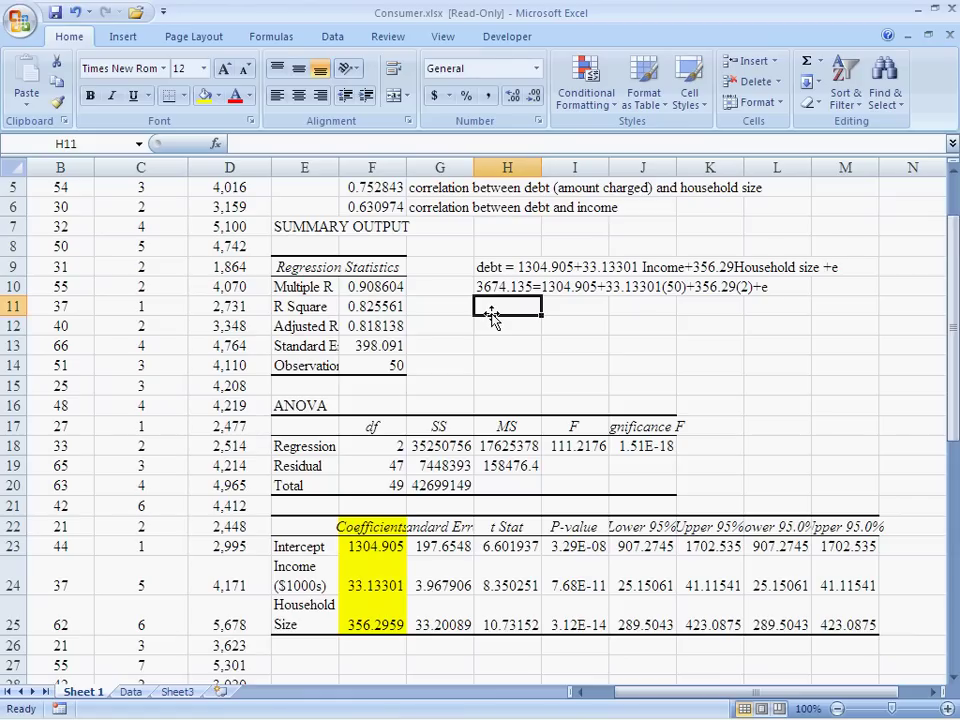
click(492, 288)
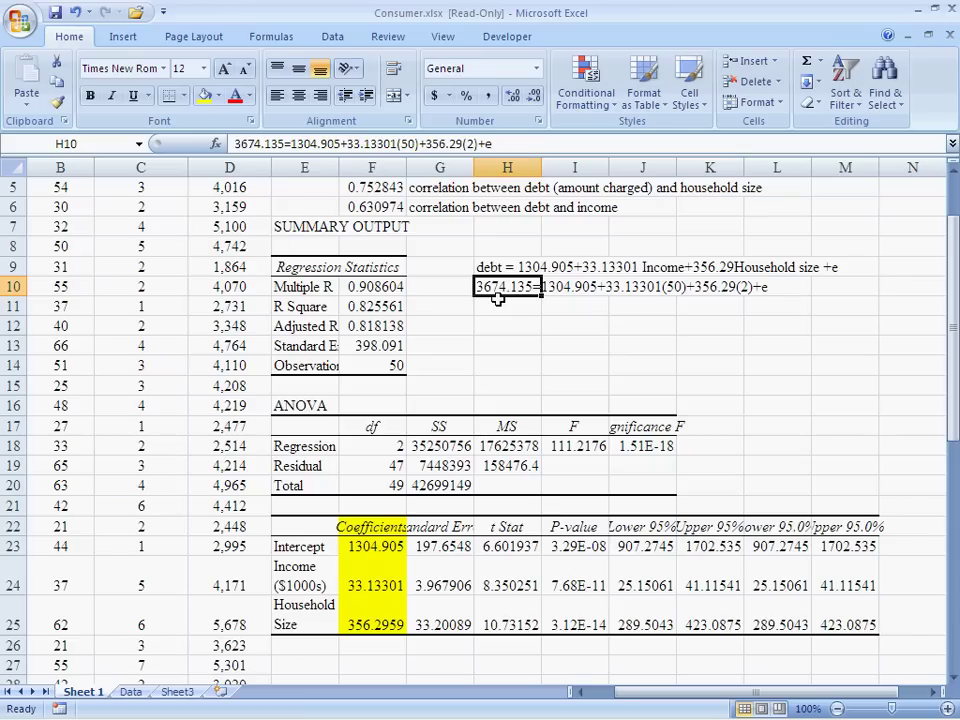
click(505, 320)
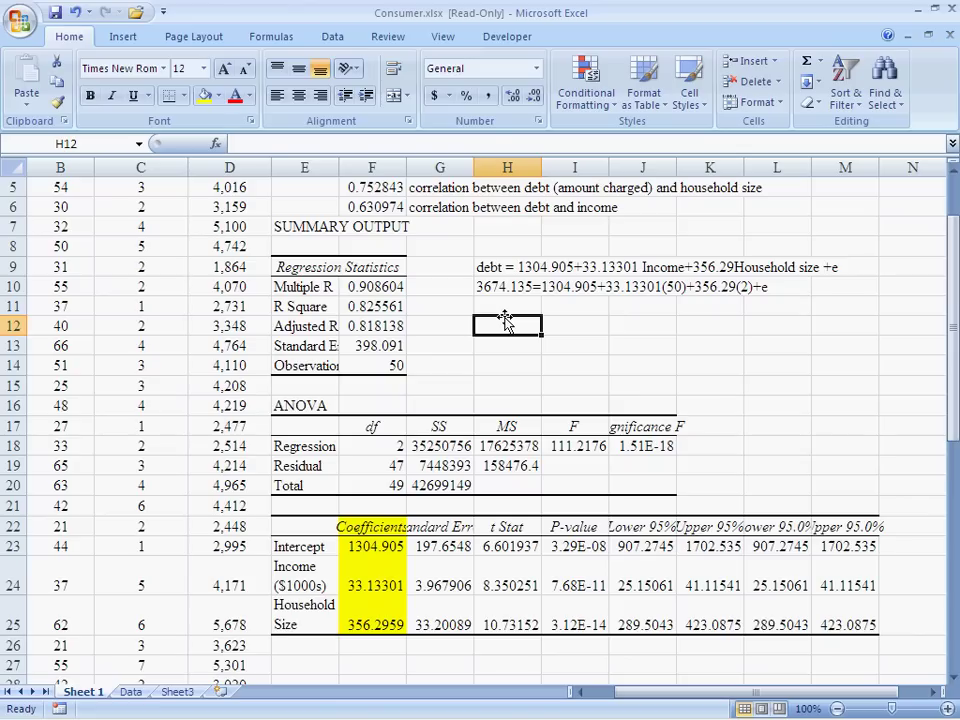
Type 'Good fit? Good regression? Adjusted R squared -' in H12
text(Good fi)
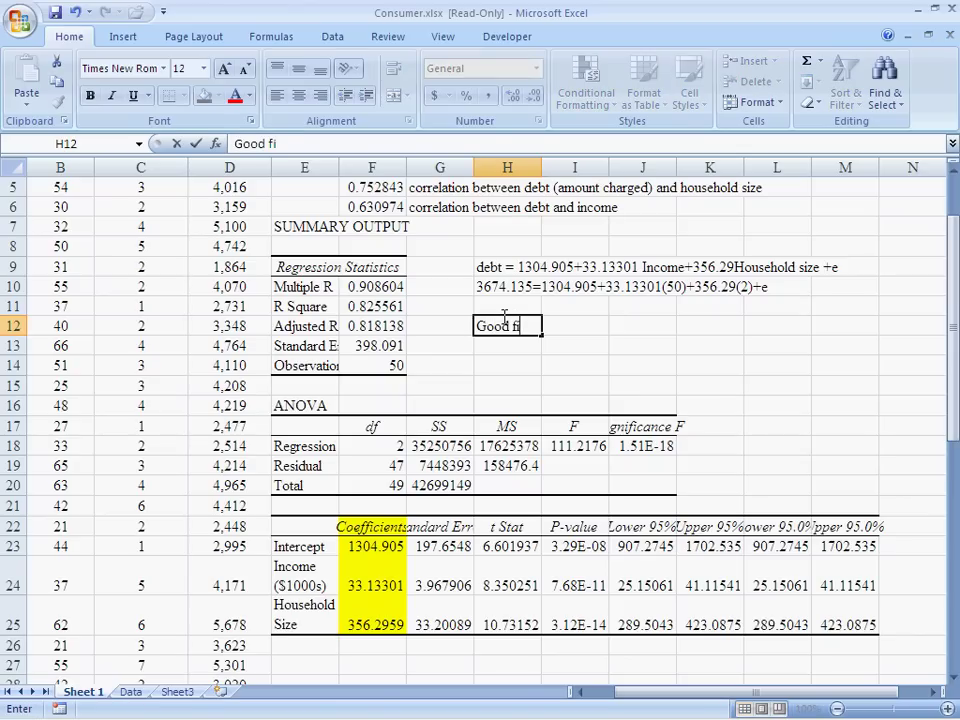
text(t? Good r)
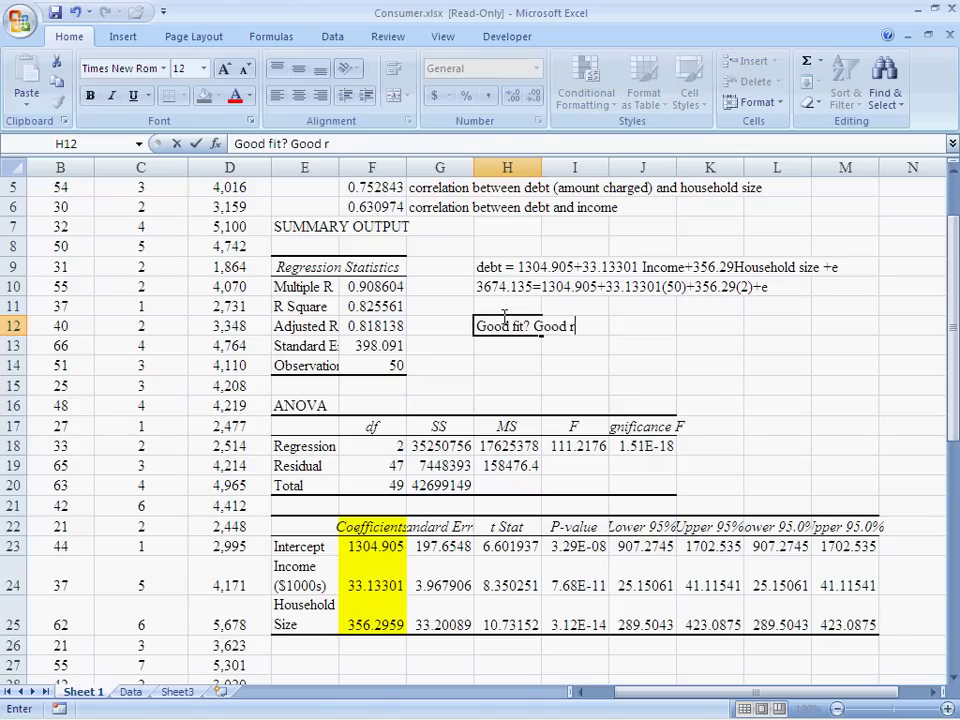
text(egression?)
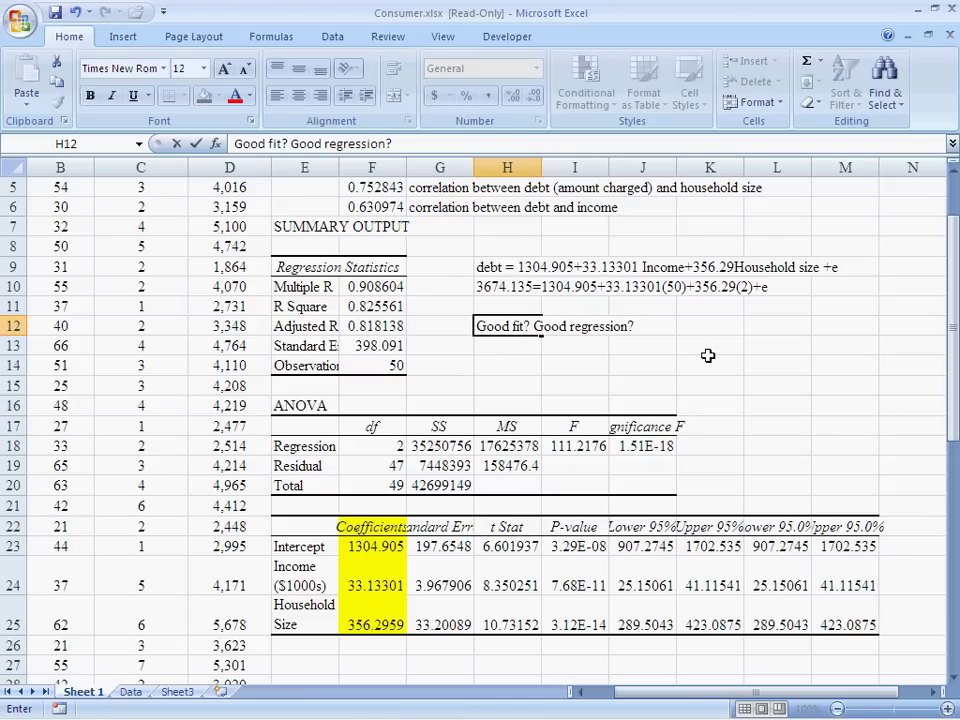
text(AD)
key(BackSpace)
text(djusted R squared -)
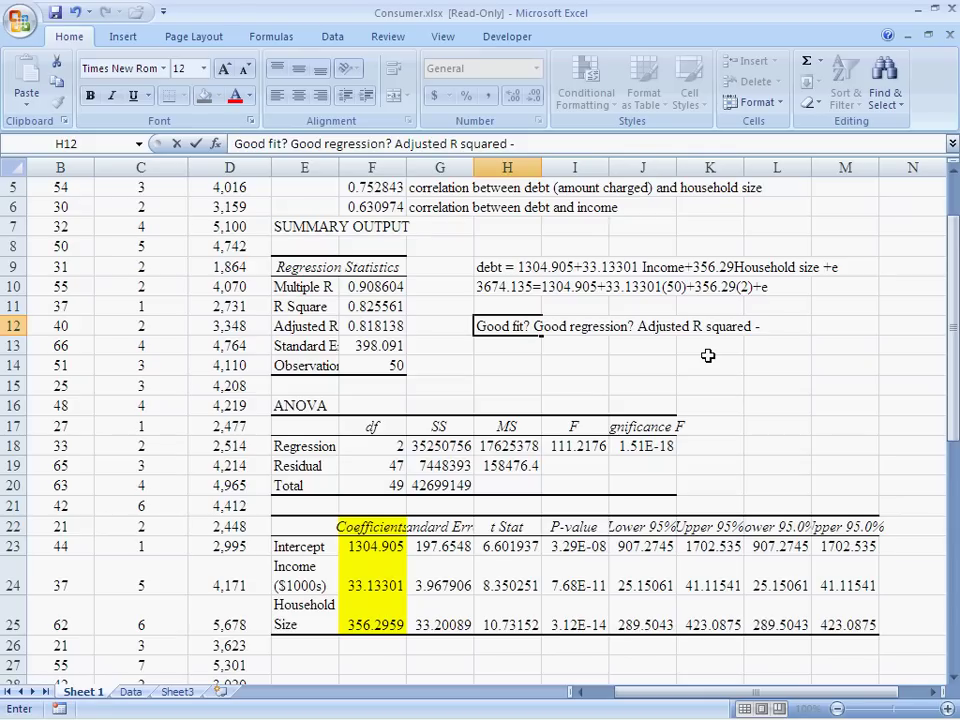
click(371, 325)
Highlight the Adjusted R Square label and its 0.818138 value in yellow
drag(305, 325, 360, 325)
click(205, 95)
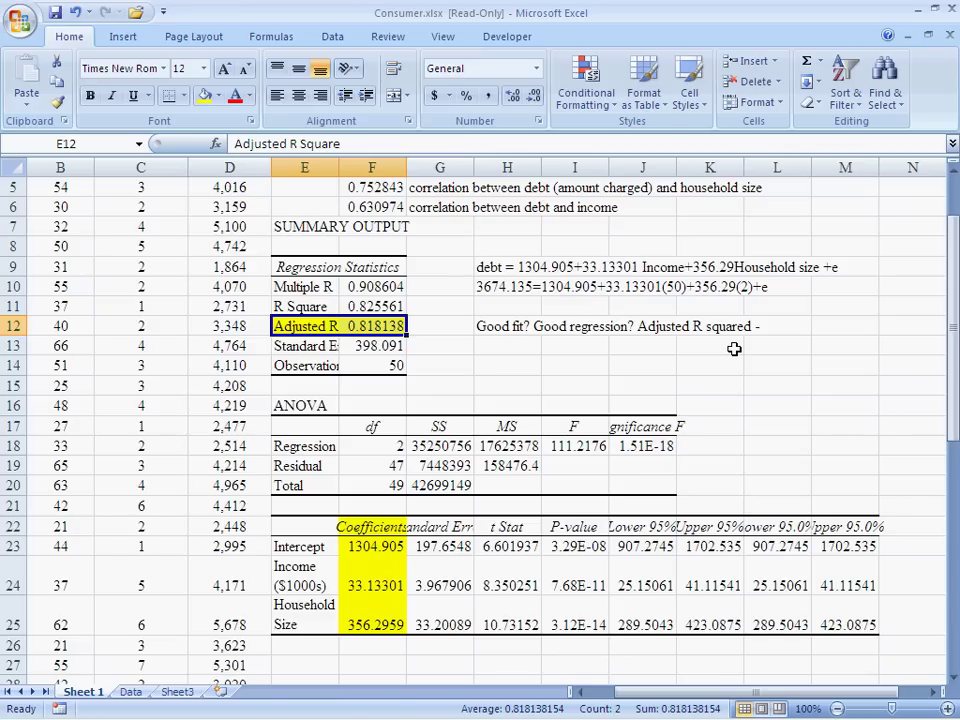
click(491, 362)
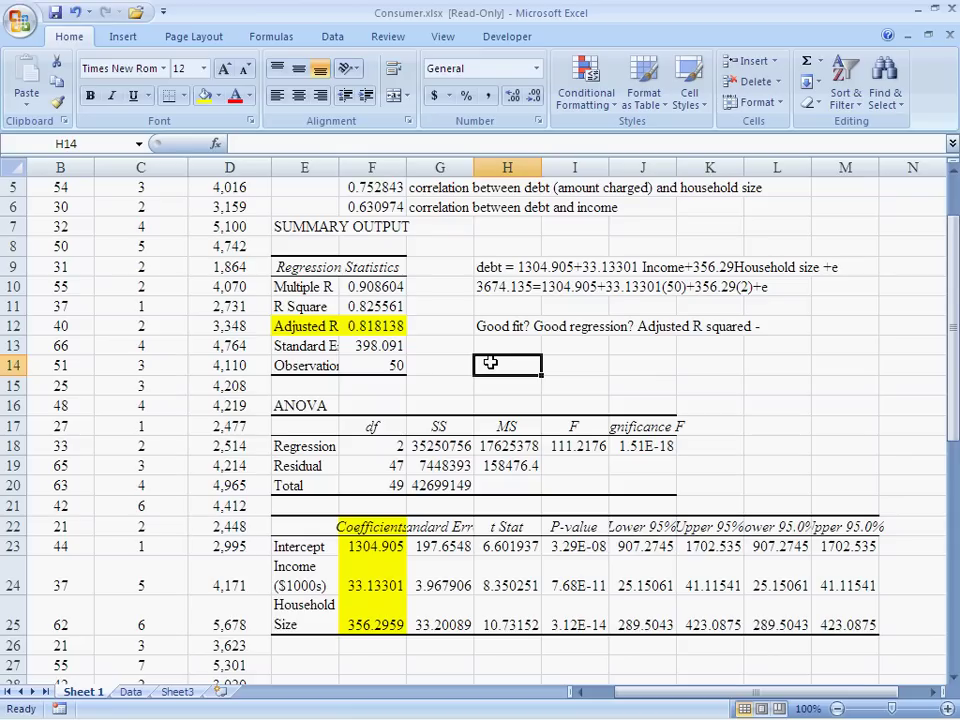
Write 'could the coefficients be 0?' in H14 and 'if could be zero, variable might not matter' in K14
text(could the coe)
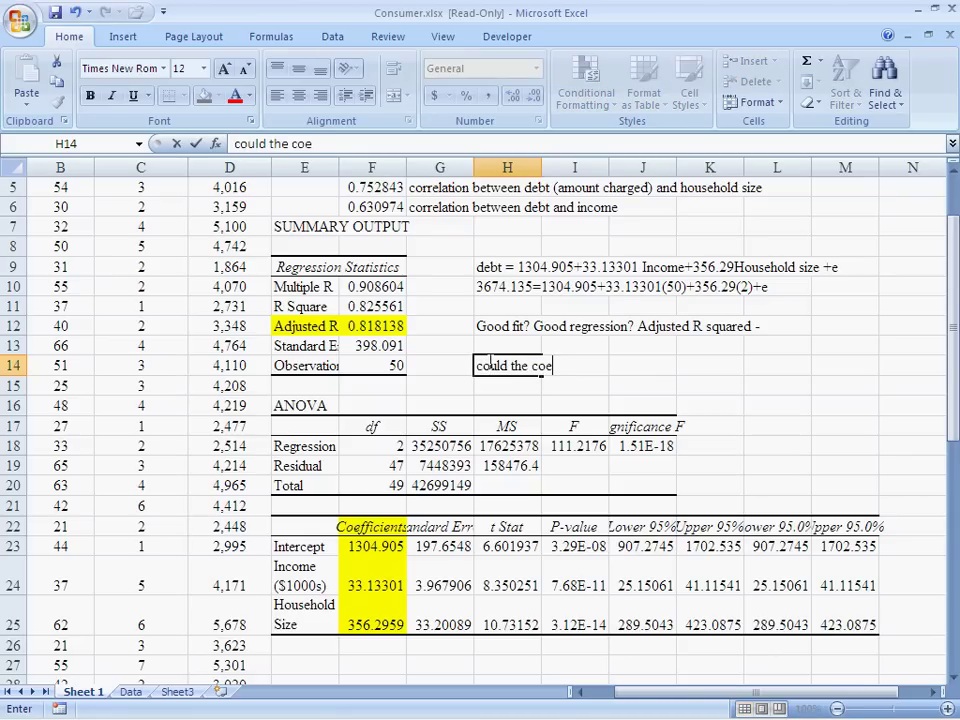
text(fficients be )
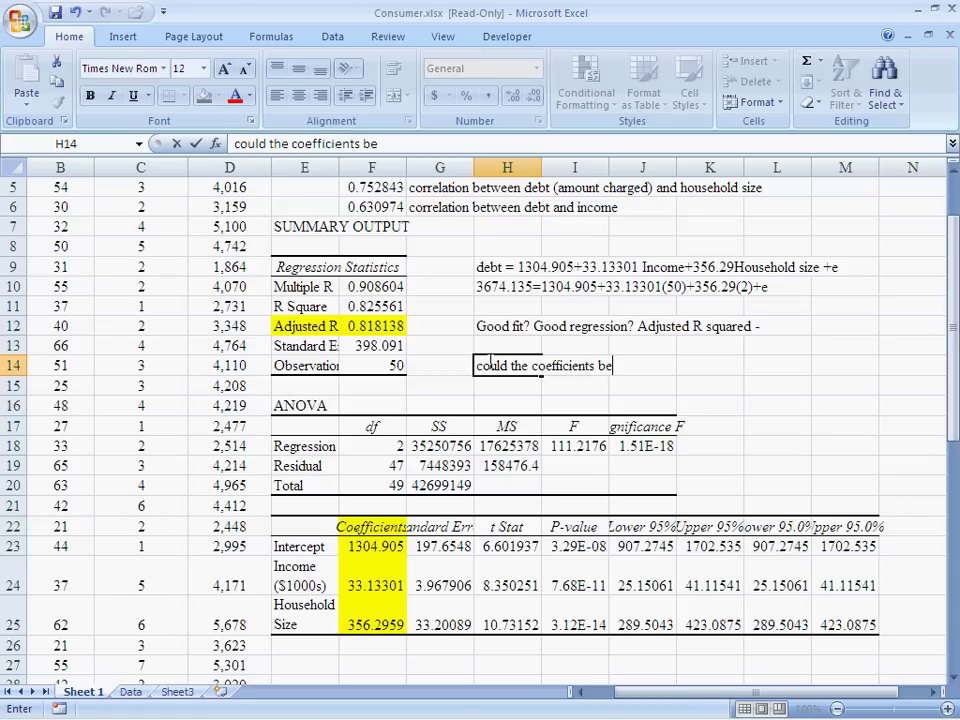
text(0?)
click(720, 268)
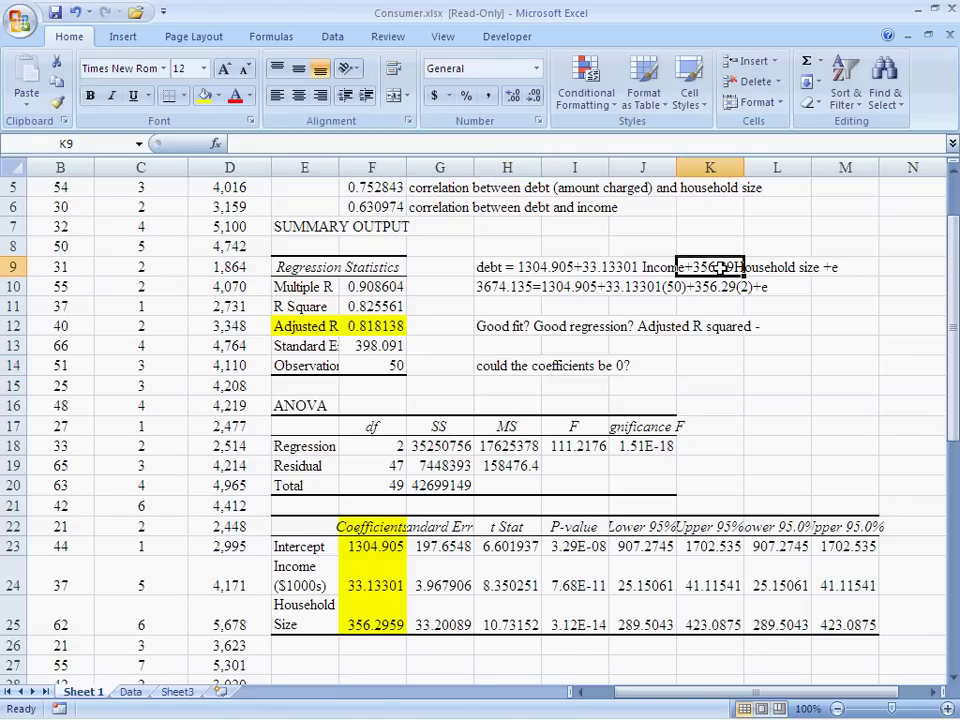
click(686, 369)
text(if could be zero, variable might not matter)
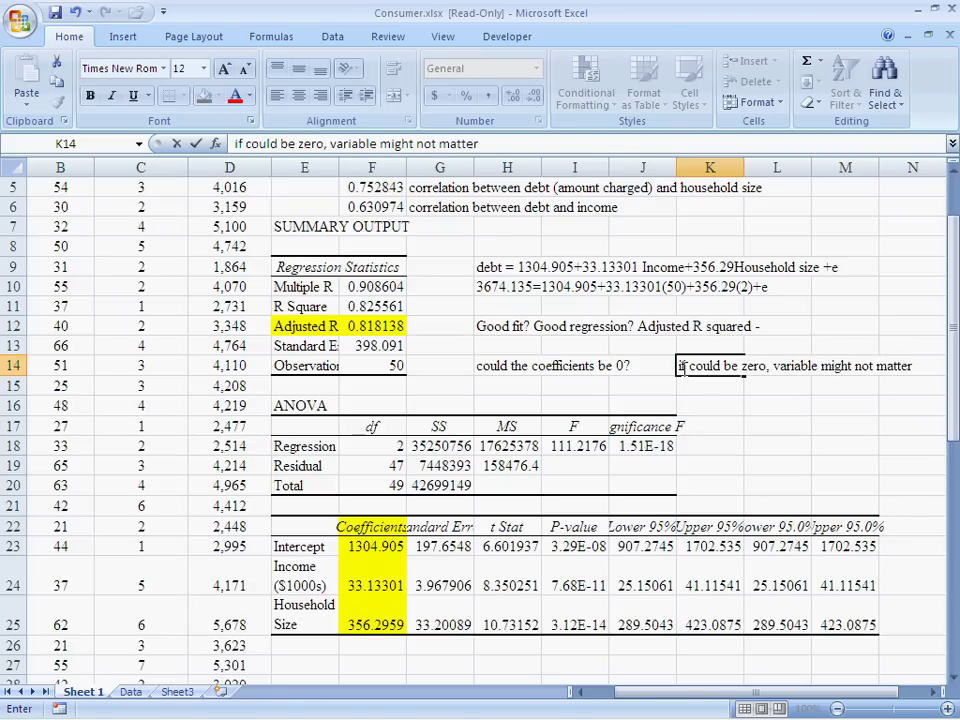
click(700, 387)
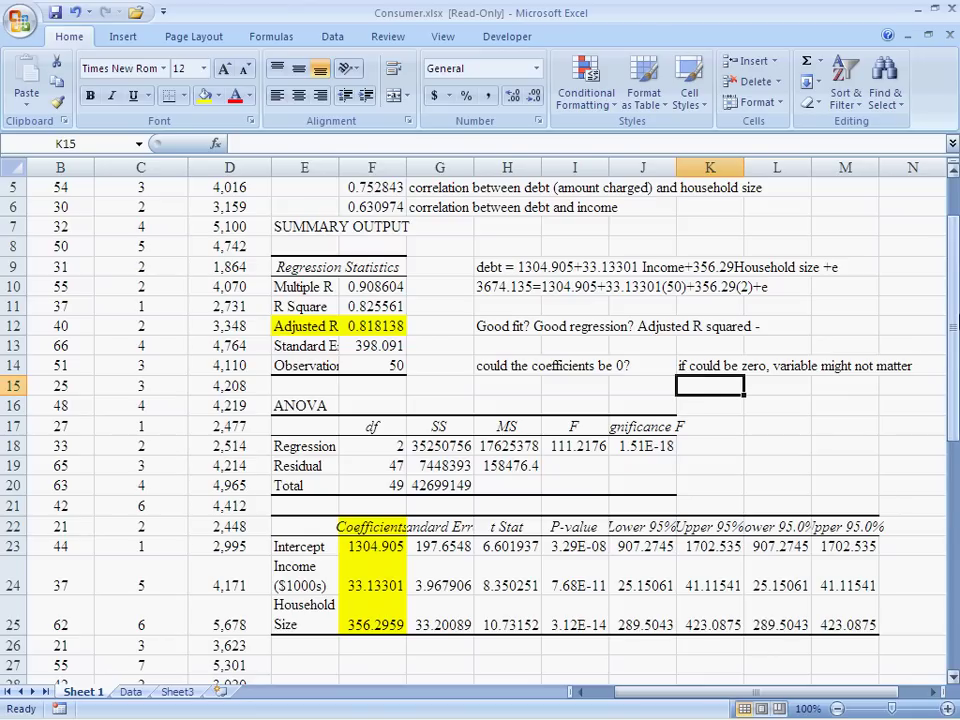
Fill P-value cells I22:I25 yellow and inspect the Income and Household Size p-values
drag(952, 262, 943, 332)
drag(573, 390, 574, 470)
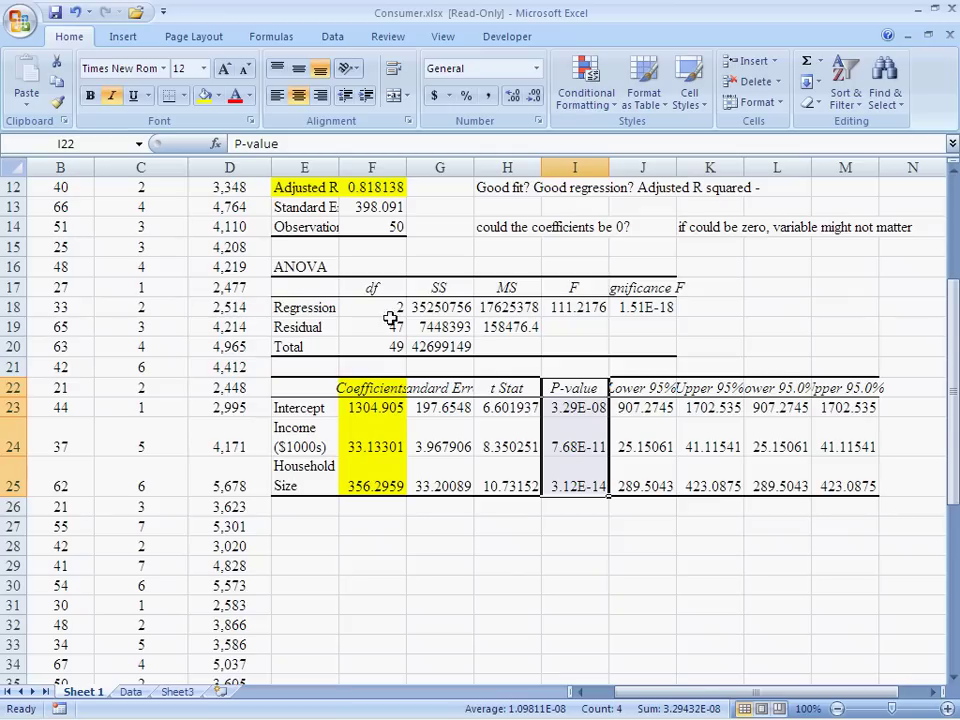
click(204, 95)
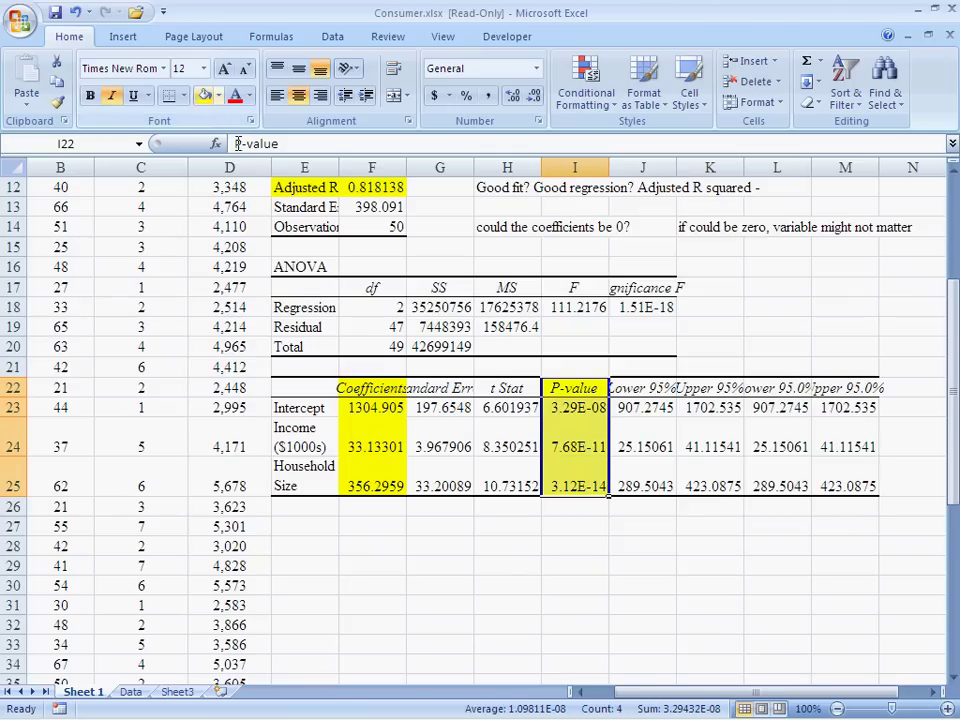
click(579, 500)
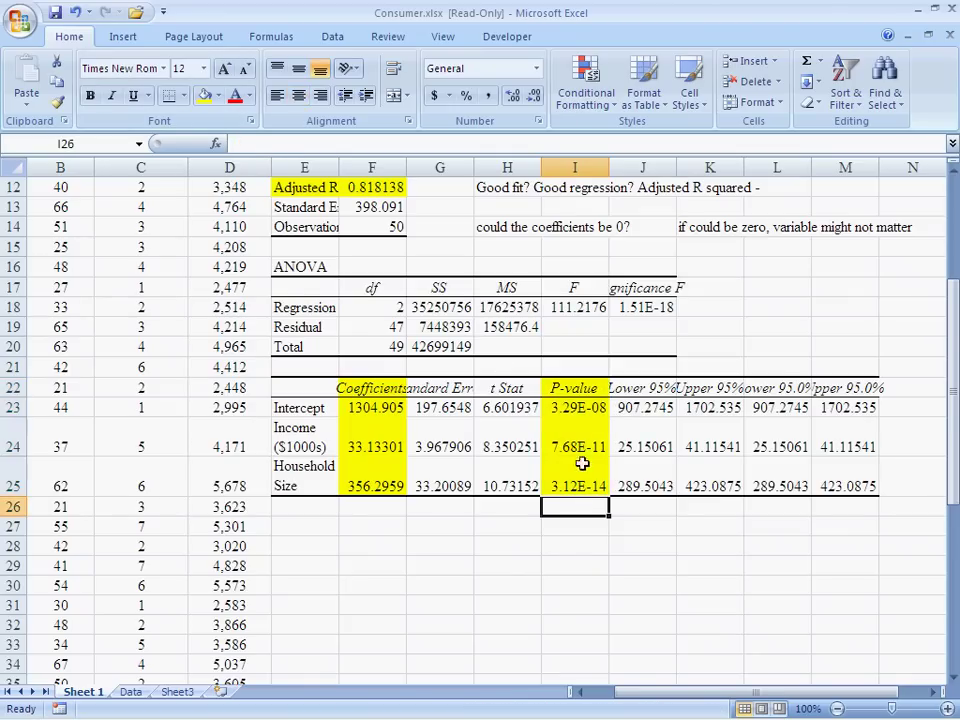
click(578, 445)
click(578, 480)
click(574, 437)
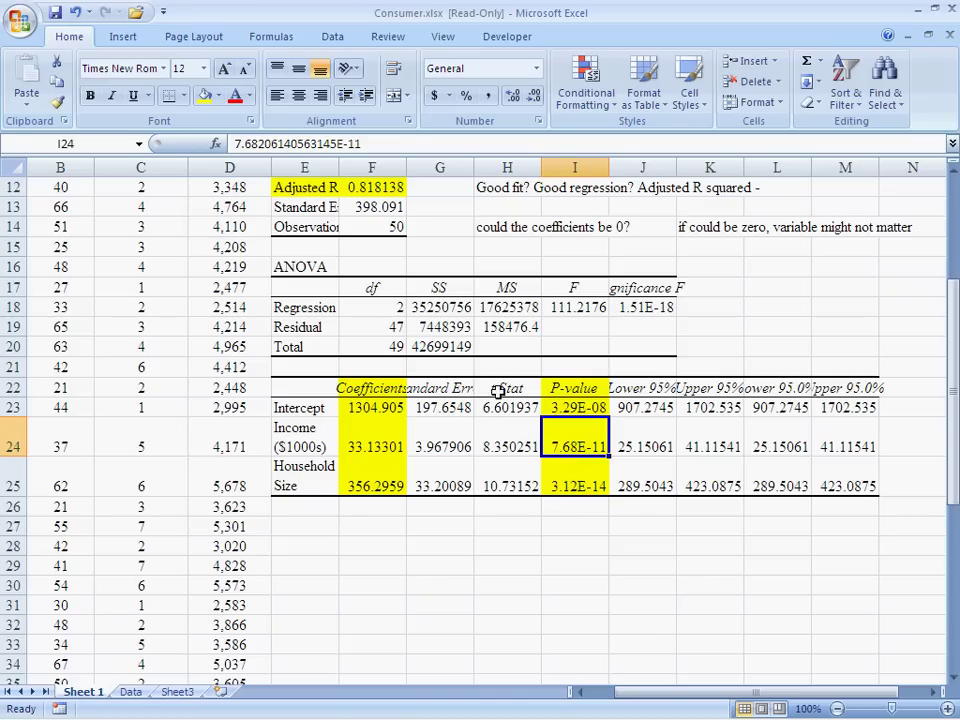
drag(497, 390, 509, 476)
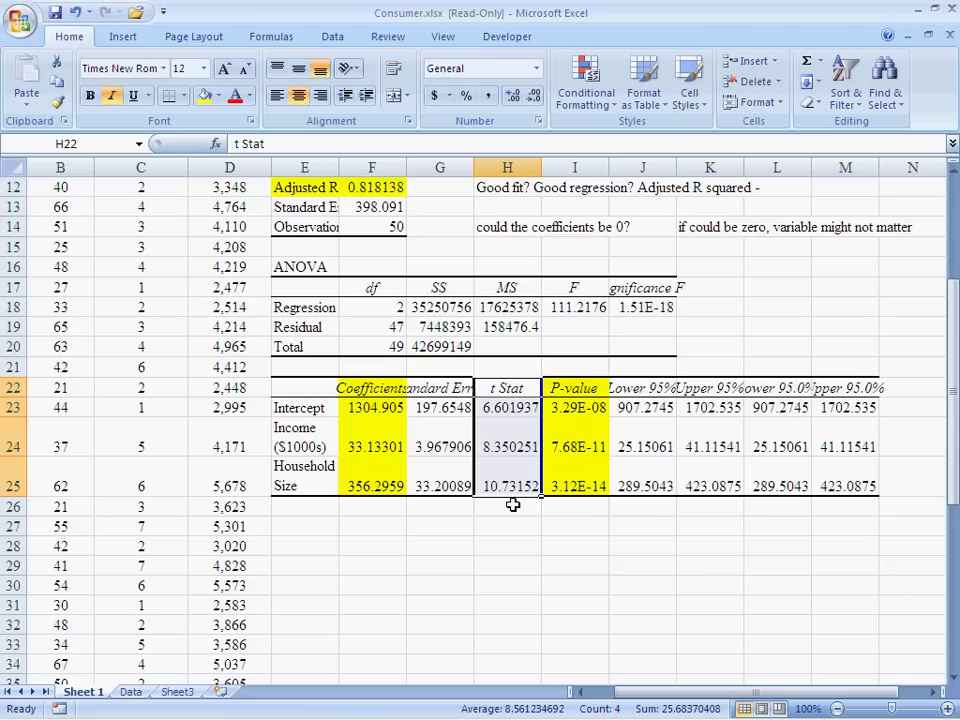
Enter 'Income matters (reject null)' in H15 and 'Household matters (reject null)' in H16
click(507, 250)
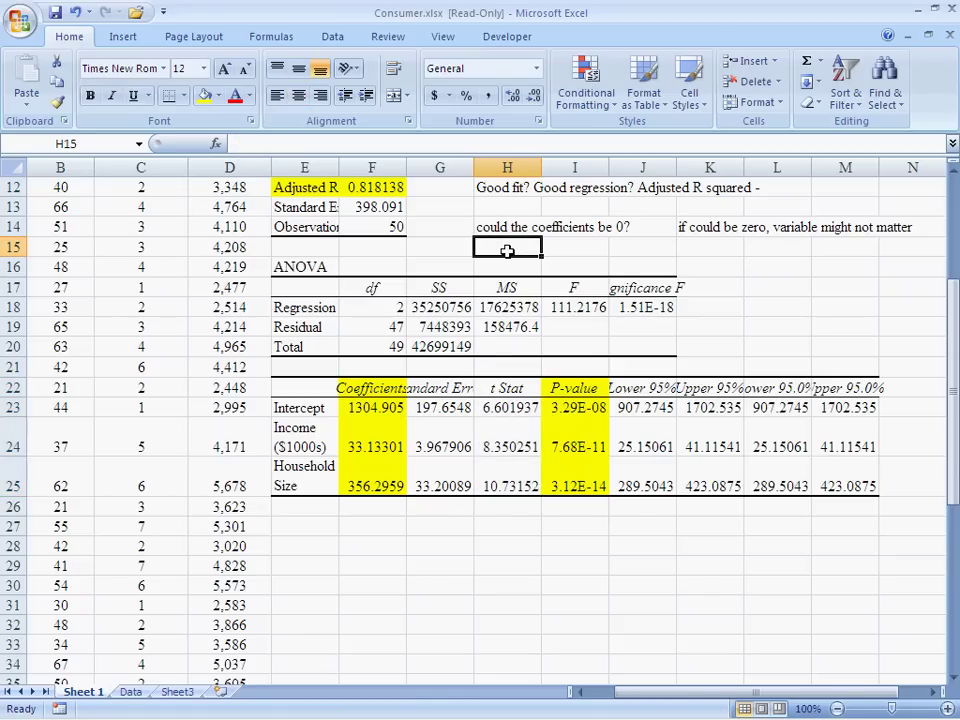
text(Income)
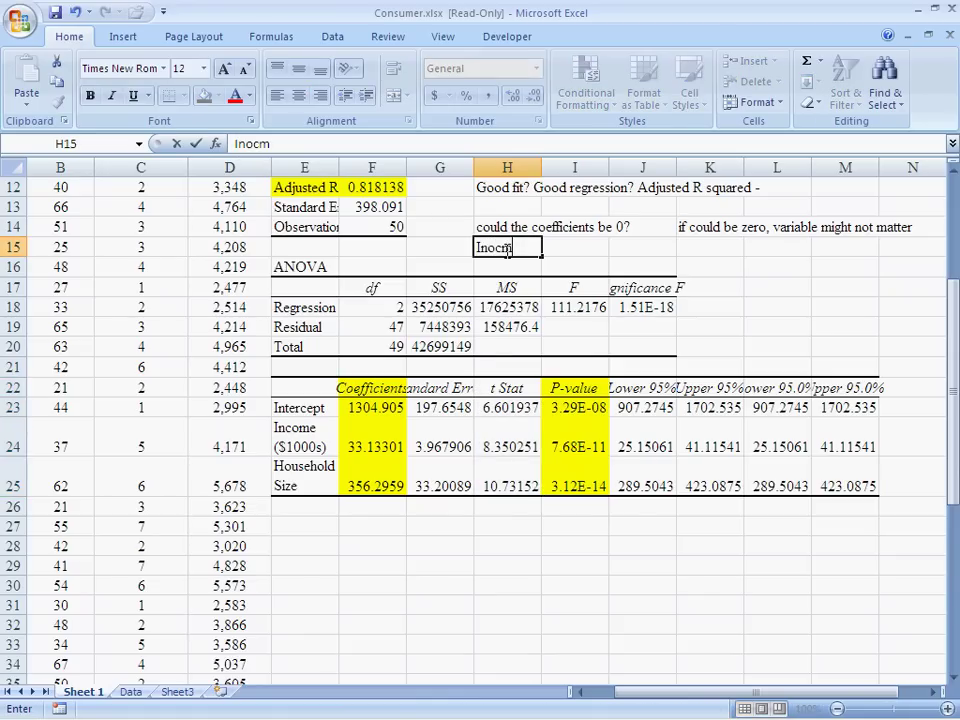
text( matter)
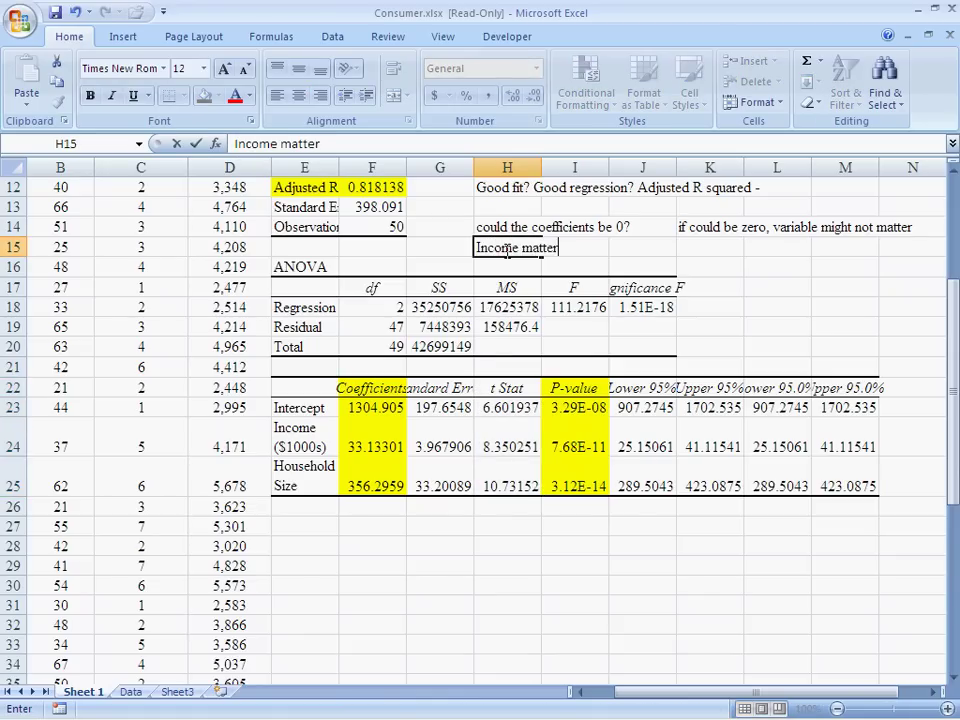
text(s (reject null))
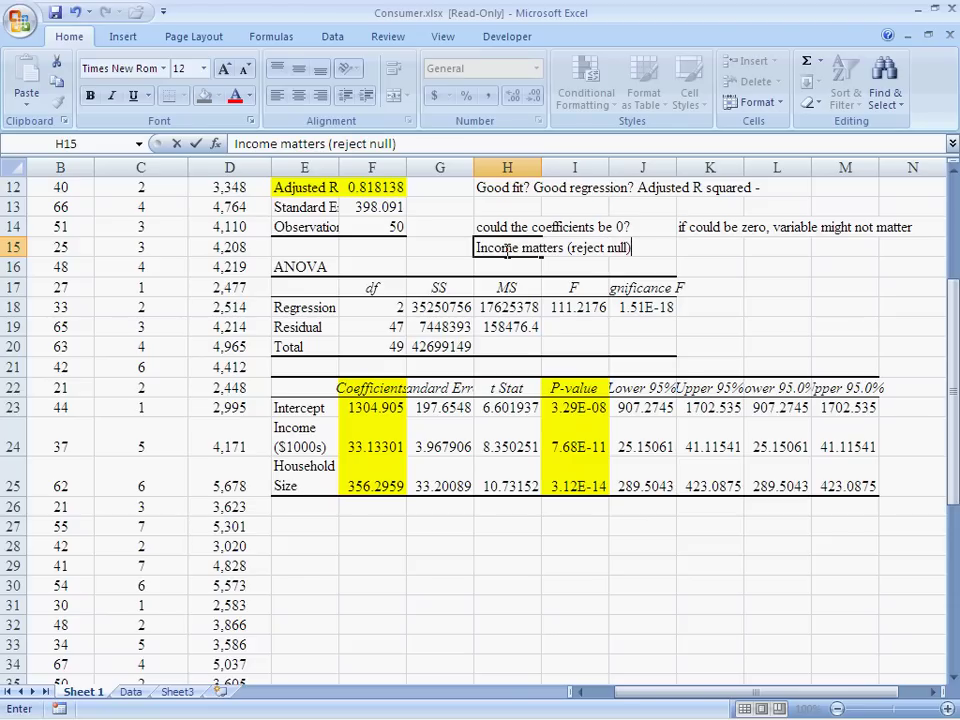
key(Return)
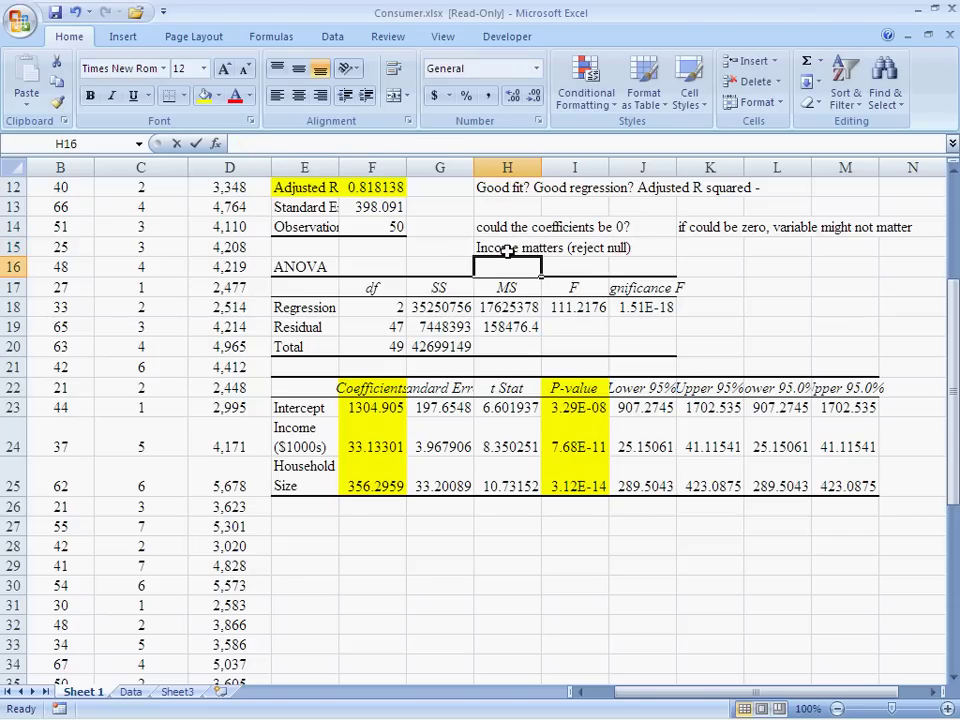
text(Household m)
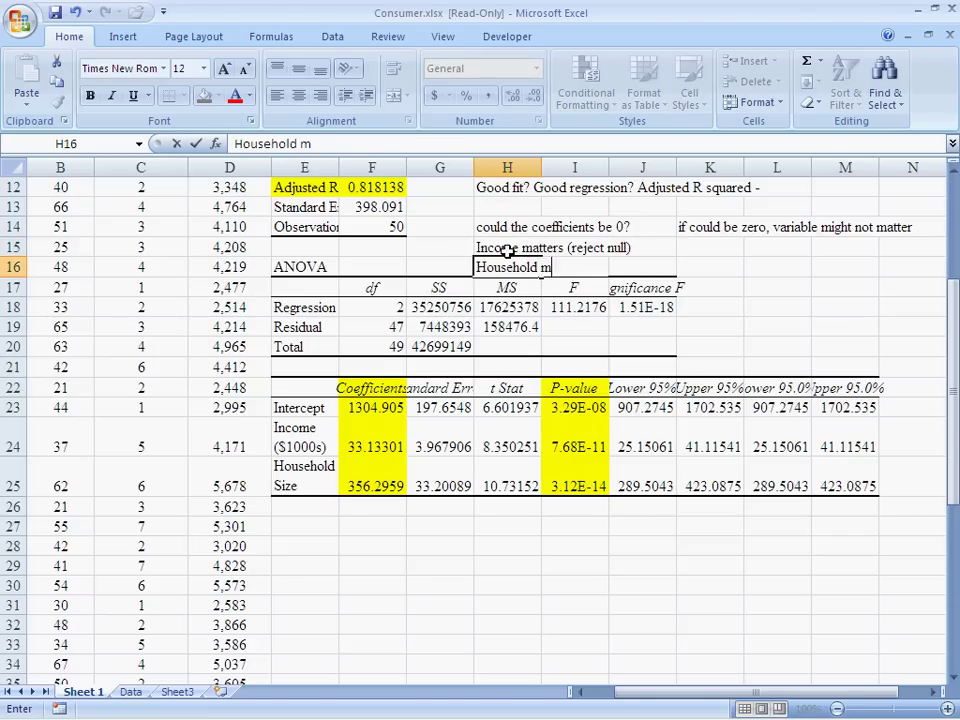
text(atters (r)
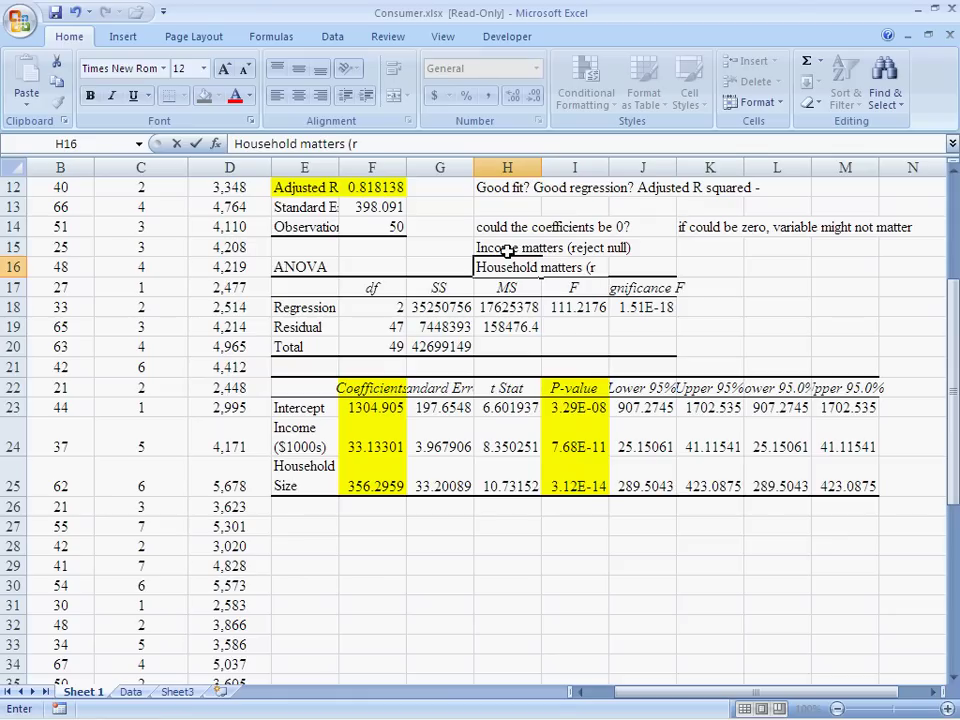
text(eject null))
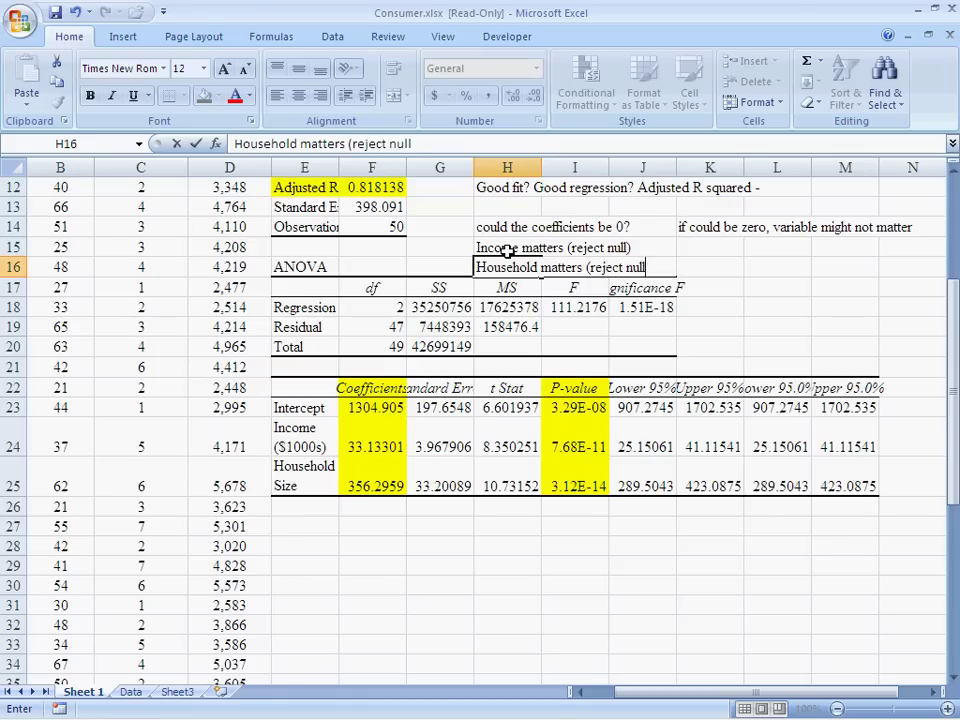
click(507, 248)
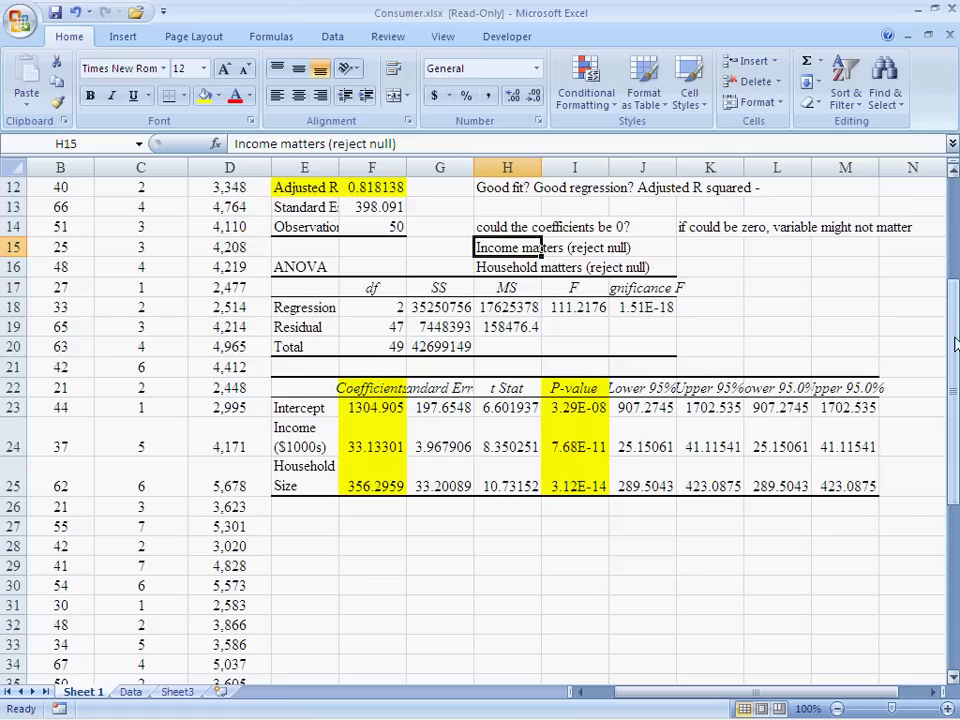
drag(953, 352, 953, 337)
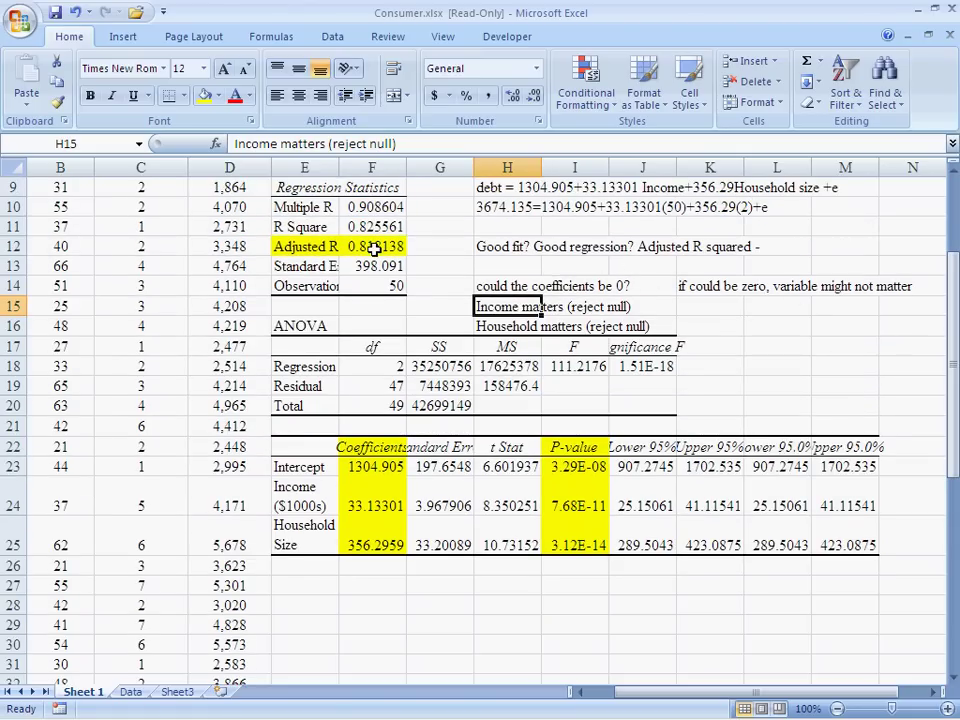
drag(953, 268, 953, 253)
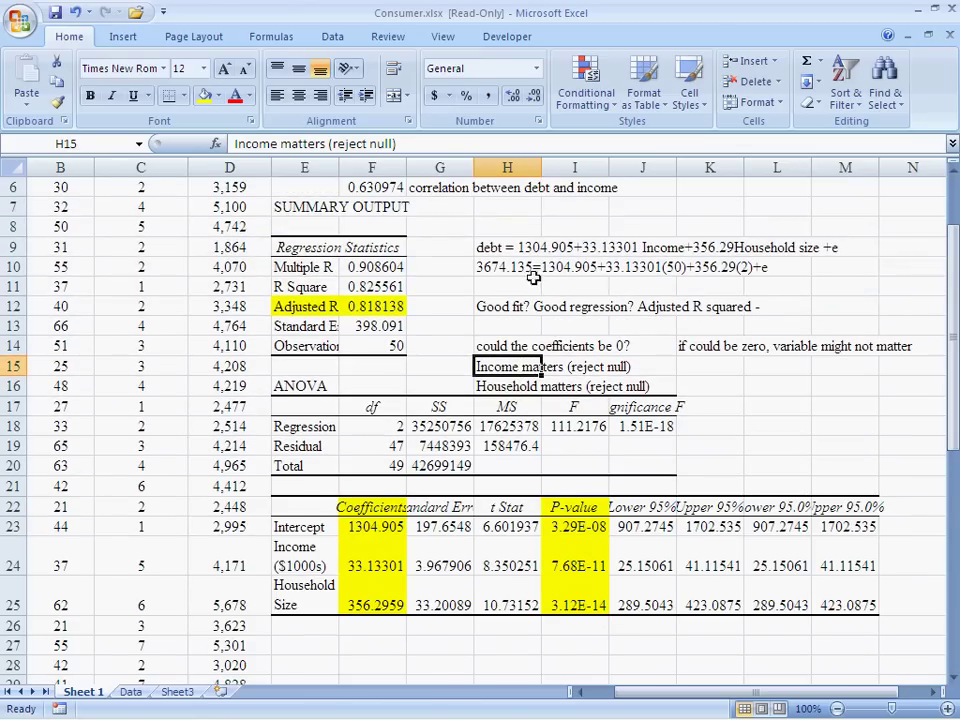